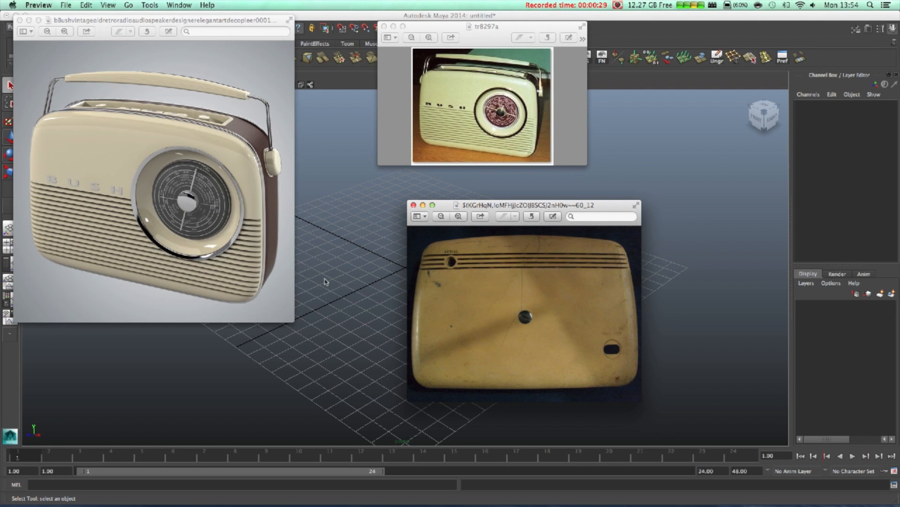
# Step: Switch to Maya and create a project named Bush_Radio_Prob with the default folder locations
pyautogui.click(340, 280)
pyautogui.click(57, 5)
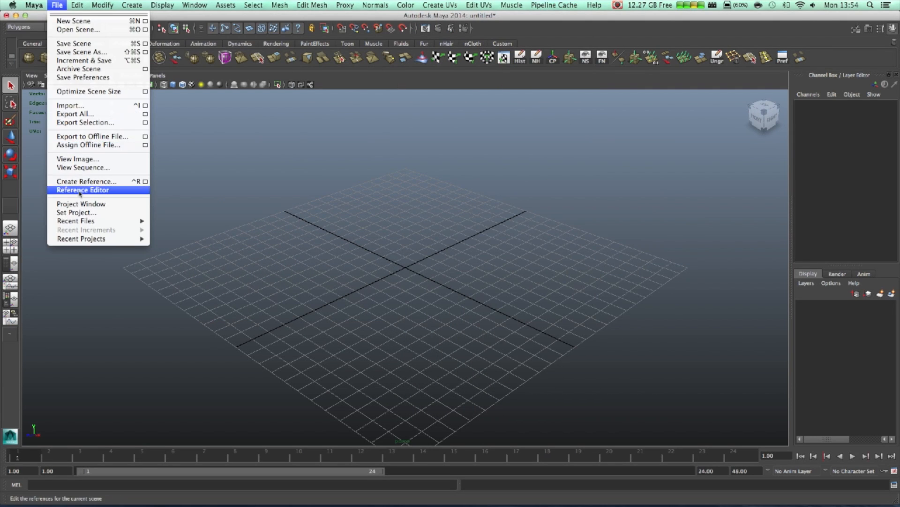
pyautogui.click(81, 204)
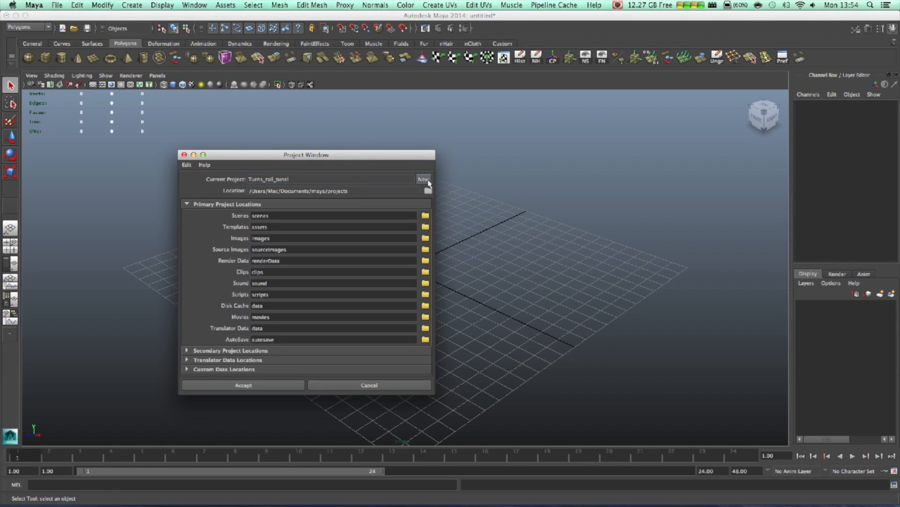
pyautogui.click(424, 179)
pyautogui.write('Bush_Radio_Prob')
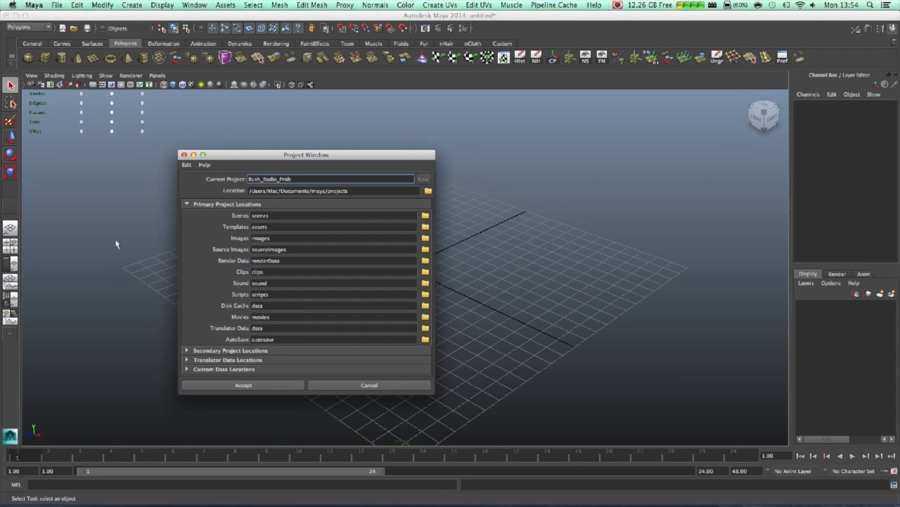
pyautogui.click(290, 385)
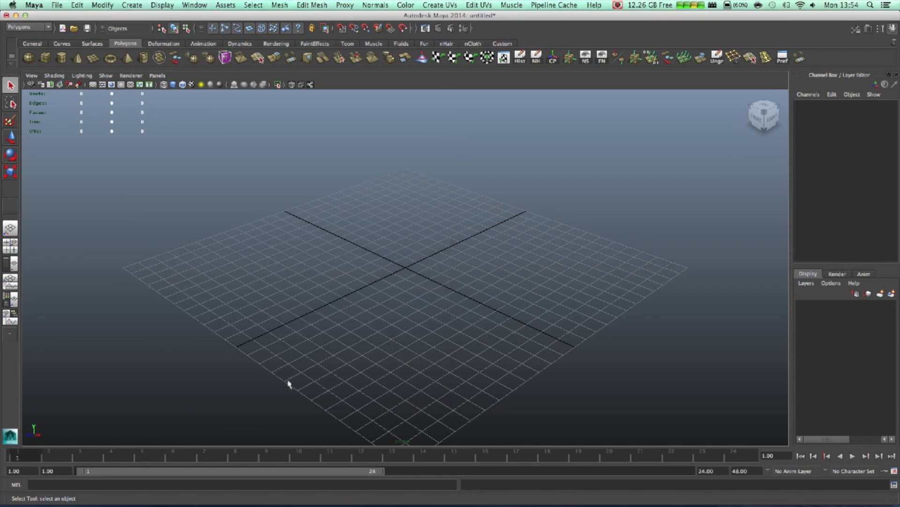
# Step: Create a polygon cube and scale it to about 10.77 wide and high and 1.77 deep
pyautogui.keyDown('alt'); pyautogui.moveTo(484, 223); pyautogui.dragTo(458, 223); pyautogui.keyUp('alt')
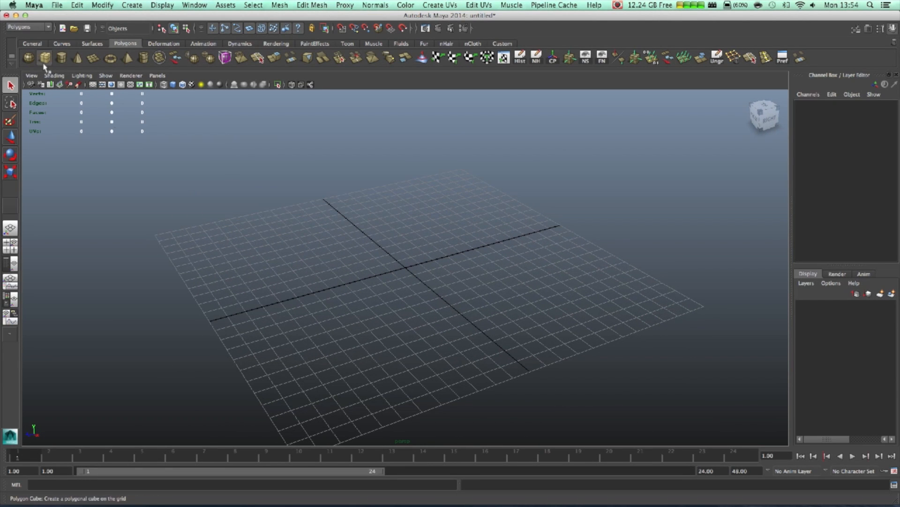
pyautogui.click(45, 58)
pyautogui.press('e')
pyautogui.press('r')
pyautogui.moveTo(406, 267); pyautogui.dragTo(548, 278)
pyautogui.moveTo(346, 285); pyautogui.dragTo(465, 283)
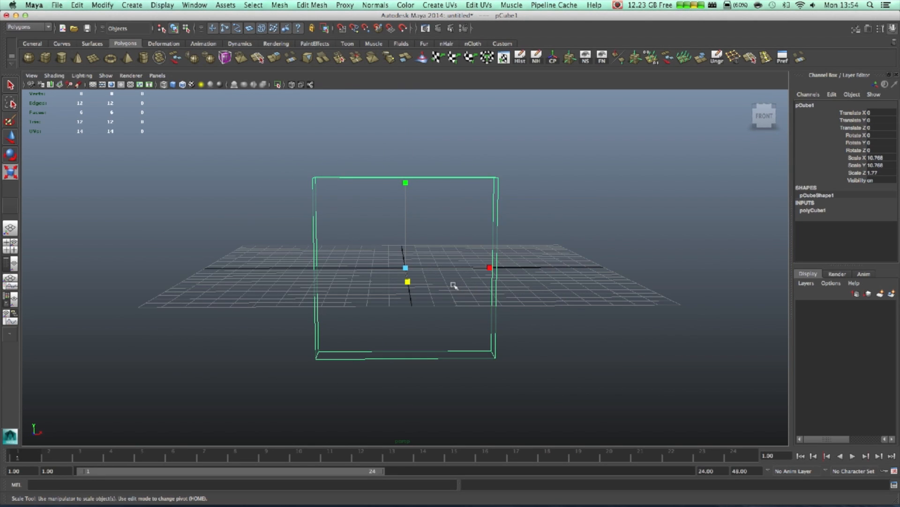
# Step: Using the orthographic views, rescale the cube to about 12.29 wide, 5.83 high and 1.85 deep
pyautogui.click(10, 245)
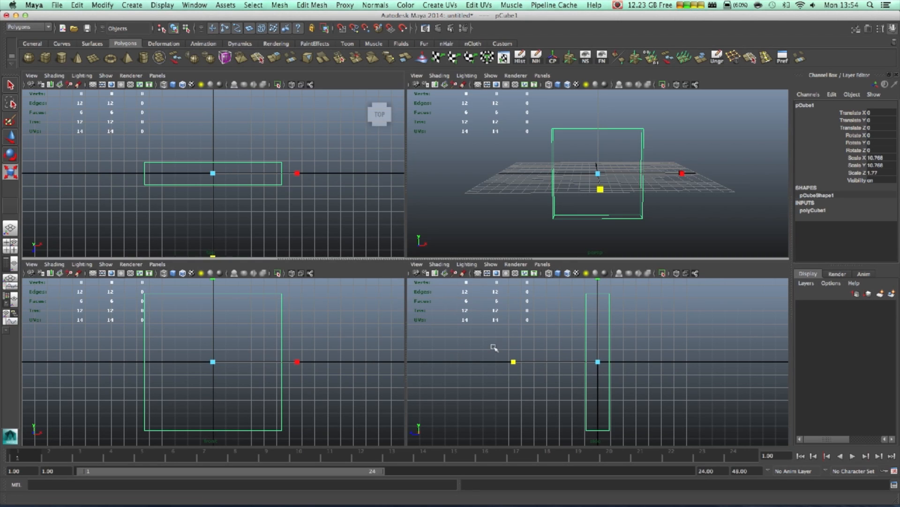
pyautogui.click(312, 350)
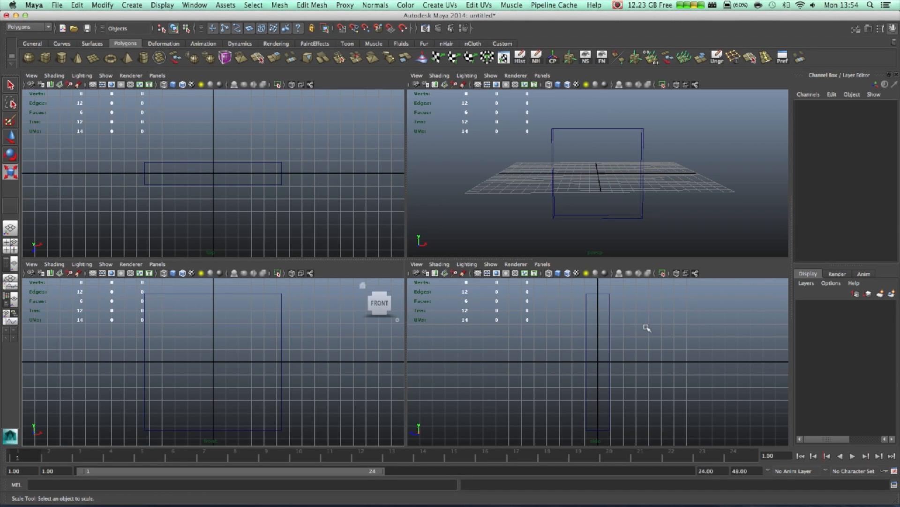
pyautogui.click(605, 362)
pyautogui.press('e')
pyautogui.press('r')
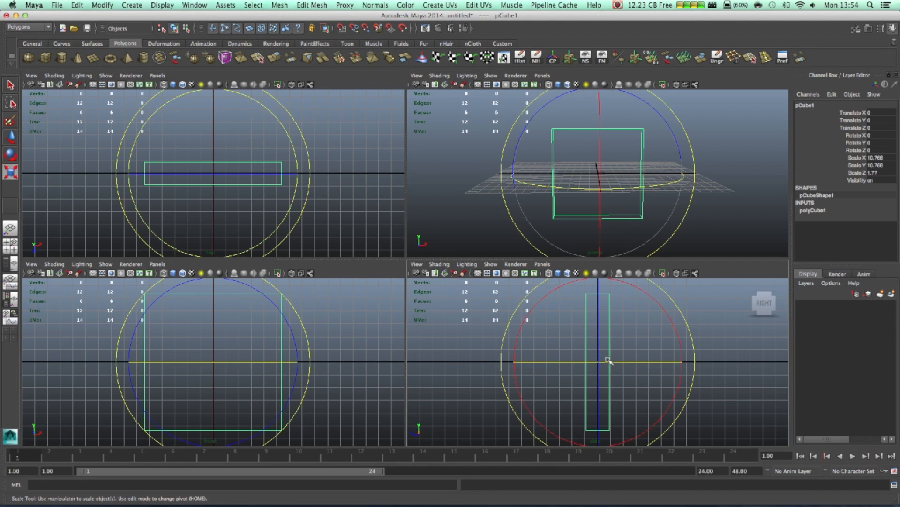
pyautogui.moveTo(513, 361); pyautogui.dragTo(188, 373)
pyautogui.scroll(-3, 594, 331)
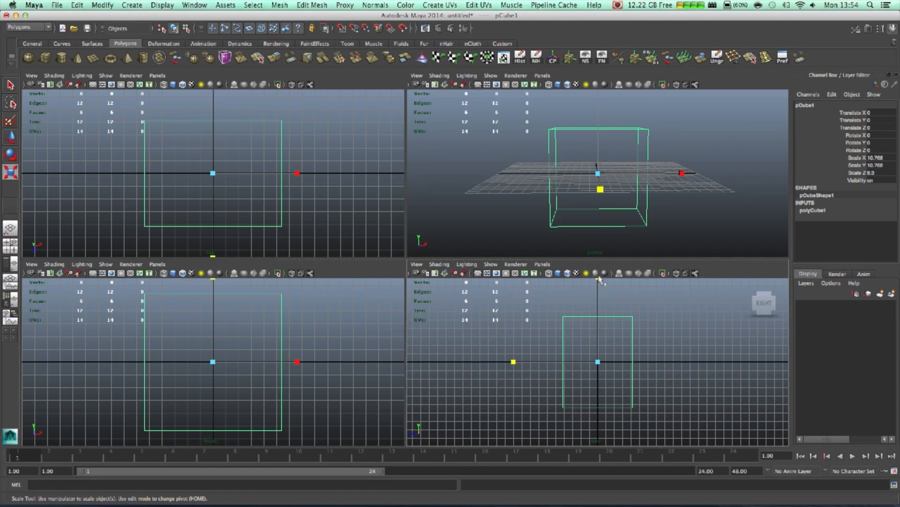
pyautogui.moveTo(597, 280); pyautogui.dragTo(311, 364)
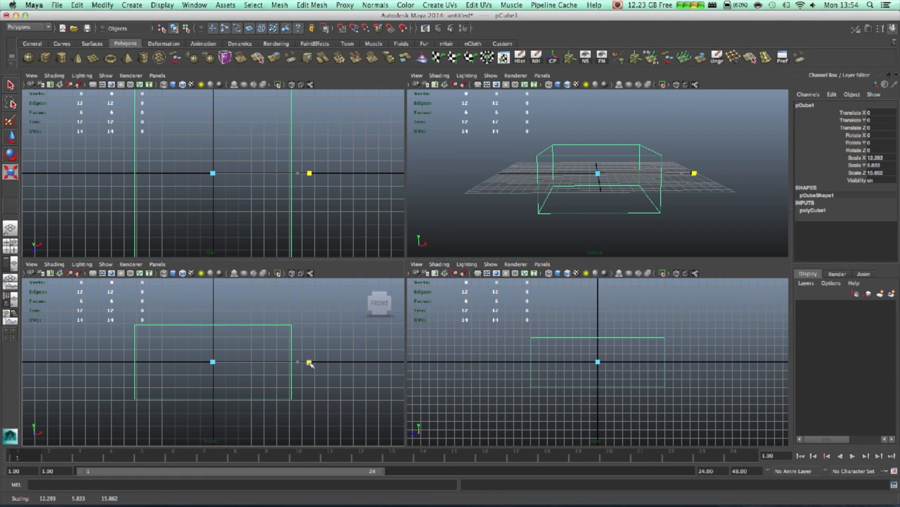
pyautogui.moveTo(514, 362); pyautogui.dragTo(586, 371)
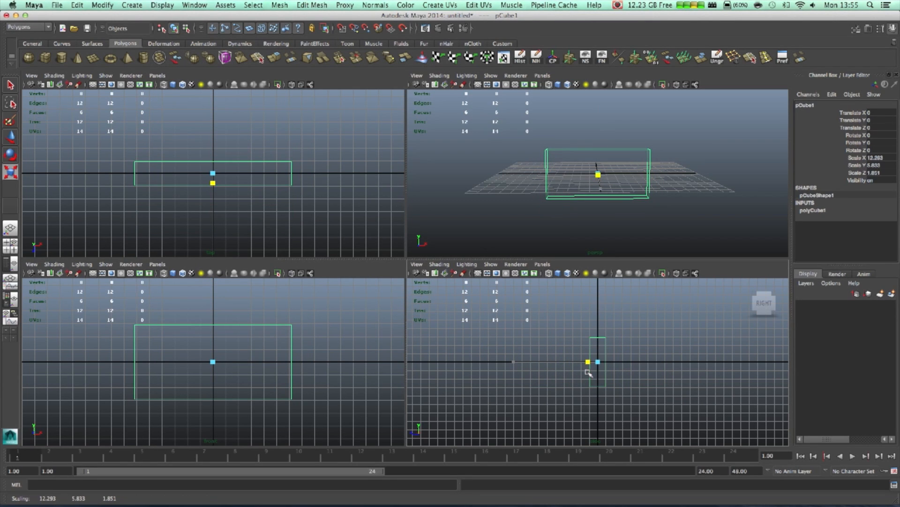
# Step: Show the front view full size with the cube shaded in high quality and framed closely
pyautogui.press('space')
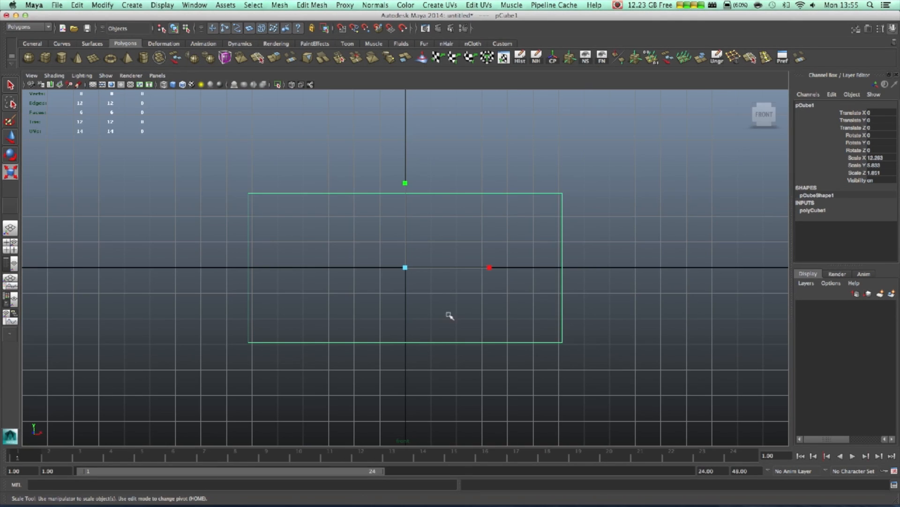
pyautogui.click(220, 85)
pyautogui.scroll(-2, 512, 271)
pyautogui.scroll(4, 531, 295)
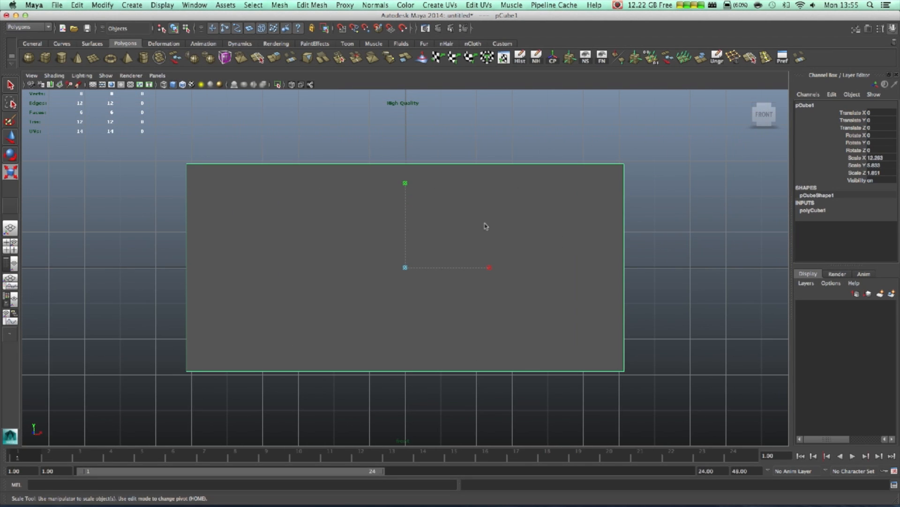
# Step: With the Insert Edge Loop Tool in multiple-loop mode, add three evenly spaced vertical and three horizontal edge loops to the cube
pyautogui.click(304, 4)
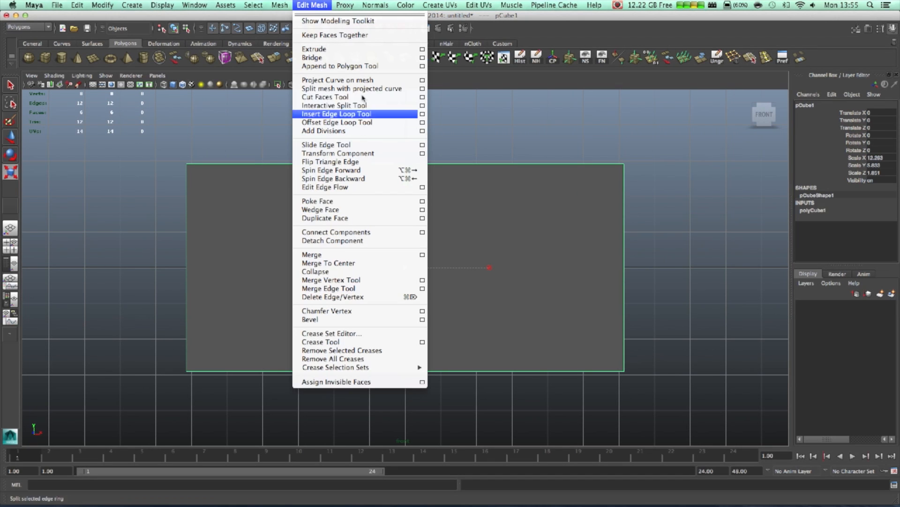
pyautogui.click(358, 114)
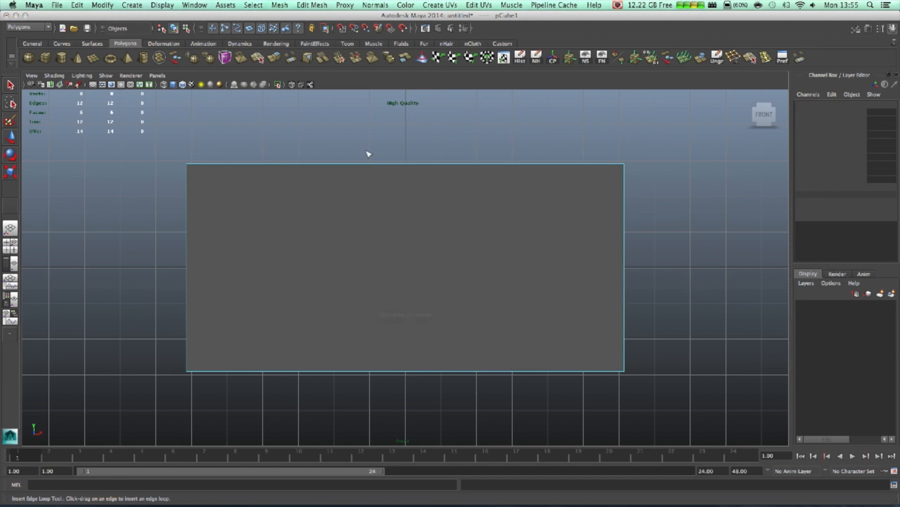
pyautogui.doubleClick(10, 206)
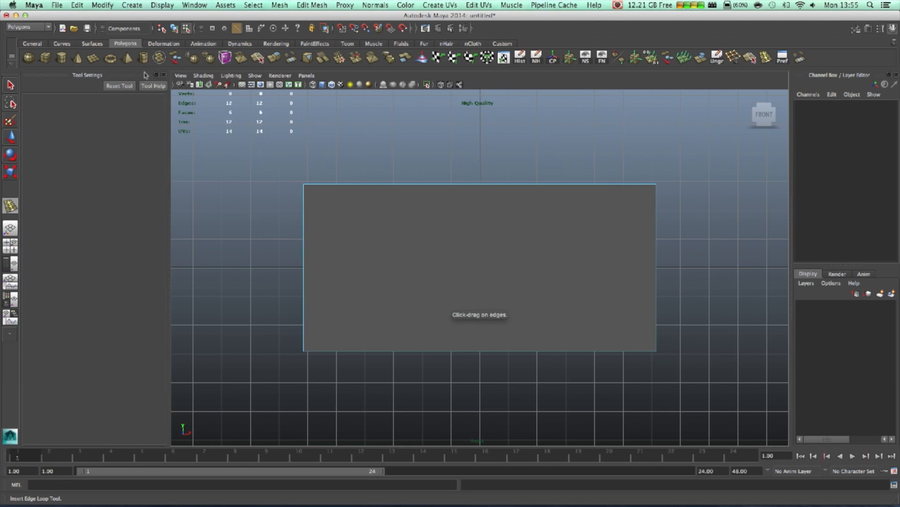
pyautogui.doubleClick(106, 171)
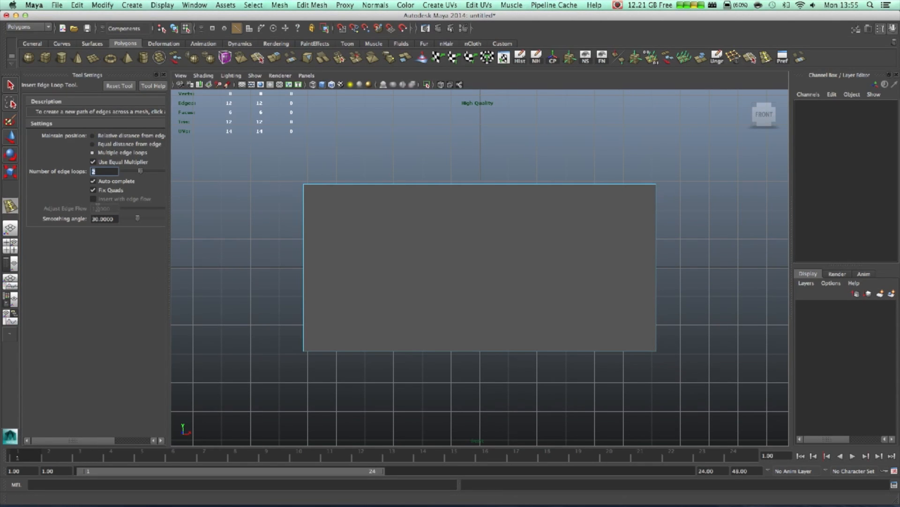
pyautogui.click(163, 75)
pyautogui.click(400, 169)
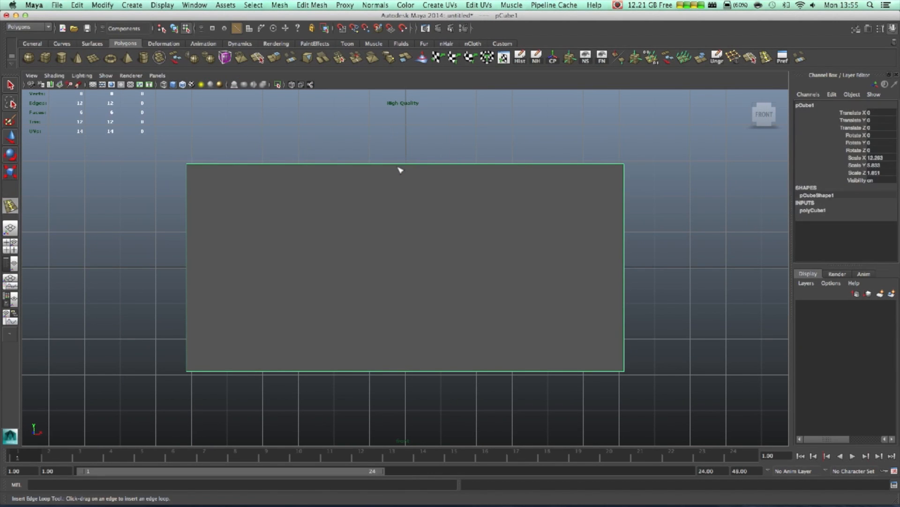
pyautogui.click(395, 165)
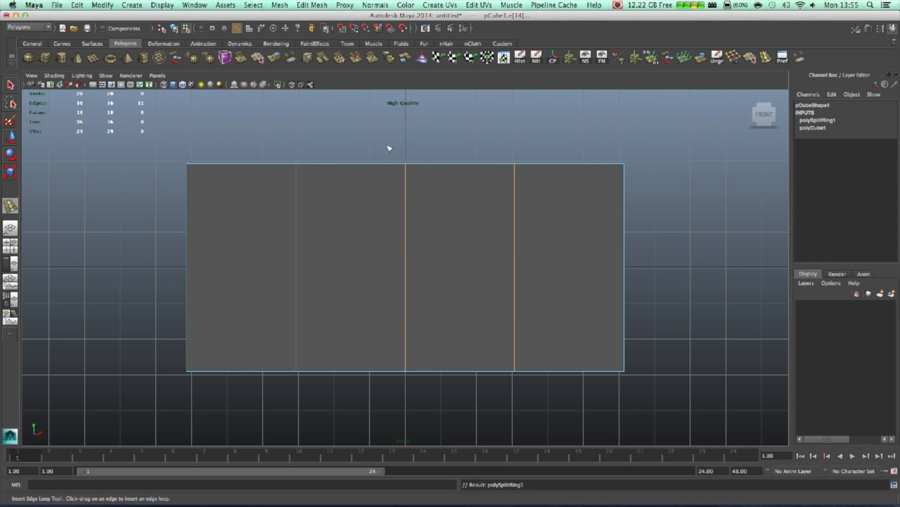
pyautogui.click(515, 238)
pyautogui.press('w')
# Step: Select all faces on the left half of the box and delete them
pyautogui.moveTo(516, 216); pyautogui.dragTo(481, 216, button='right')
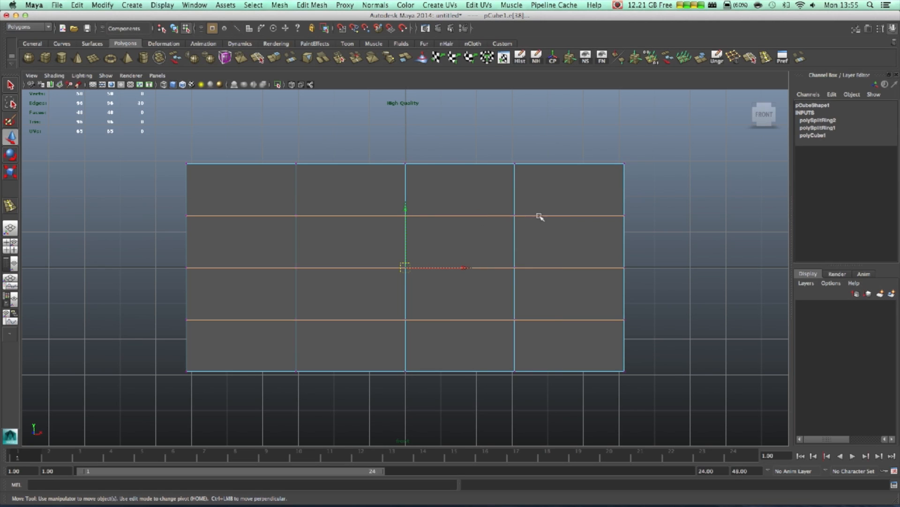
pyautogui.moveTo(304, 188); pyautogui.dragTo(304, 209, button='right')
pyautogui.moveTo(121, 130); pyautogui.dragTo(356, 378)
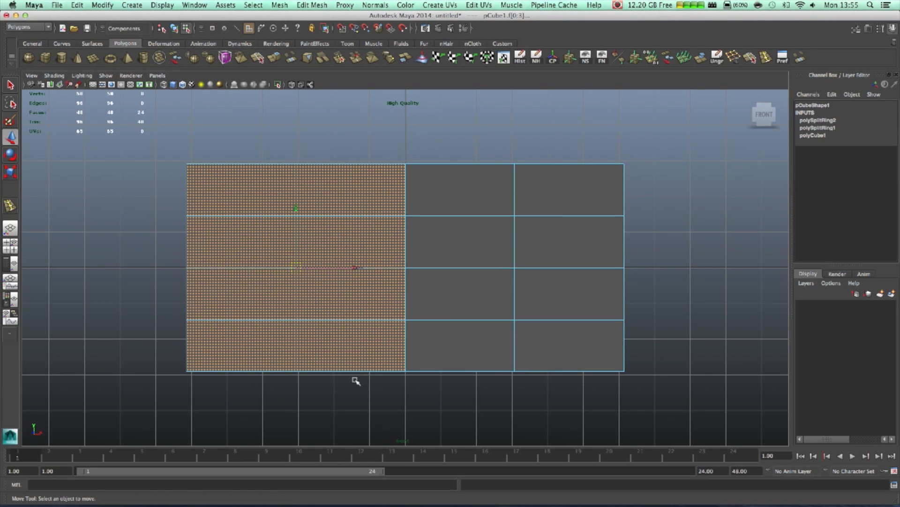
pyautogui.press('Delete')
# Step: Move the upper and lower outer corner vertices inward to bevel the right side of the half box
pyautogui.moveTo(487, 222); pyautogui.dragTo(480, 167, button='right')
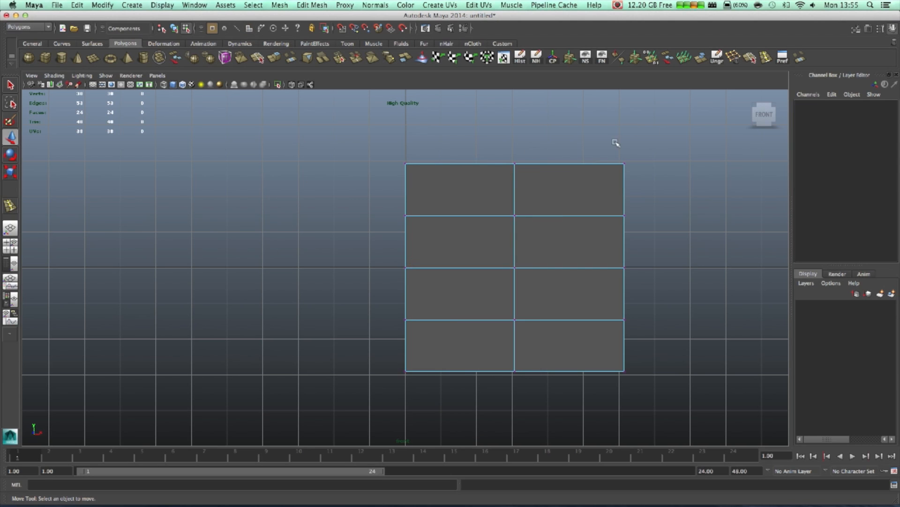
pyautogui.moveTo(684, 101); pyautogui.dragTo(600, 167)
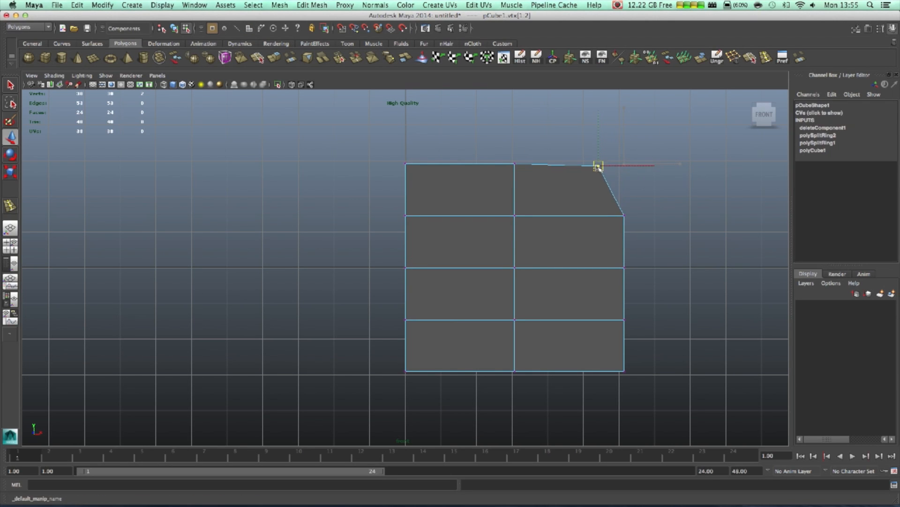
pyautogui.click(622, 370)
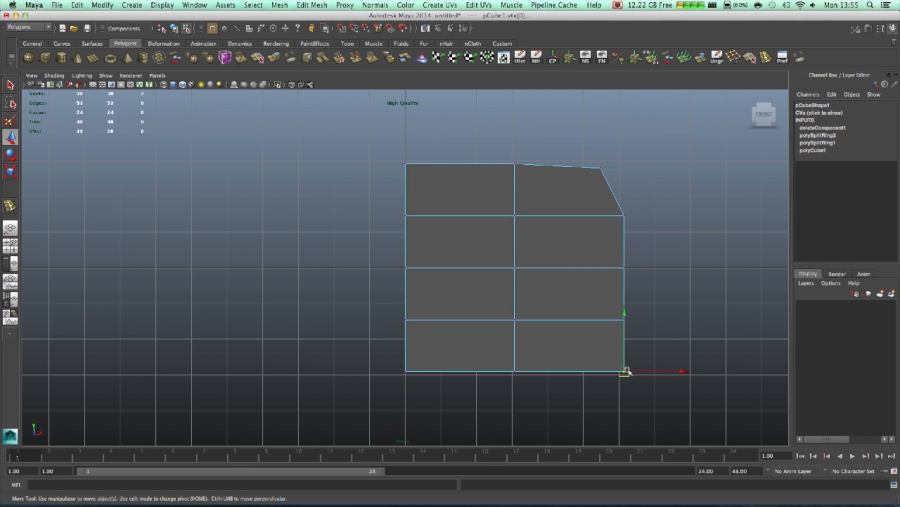
pyautogui.moveTo(618, 368); pyautogui.dragTo(599, 365)
# Step: Compare the half box's smooth preview with its unsmoothed mesh to judge the corner rounding
pyautogui.press('3')
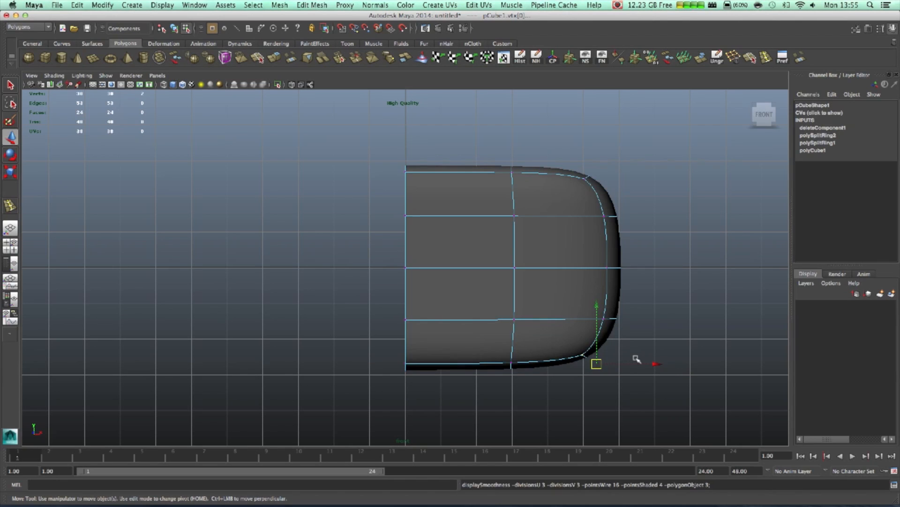
pyautogui.press('1')
pyautogui.press('3')
pyautogui.press('1')
pyautogui.press('3')
pyautogui.press('1')
pyautogui.press('3')
pyautogui.press('1')
pyautogui.press('3')
pyautogui.press('1')
pyautogui.press('3')
pyautogui.press('1')
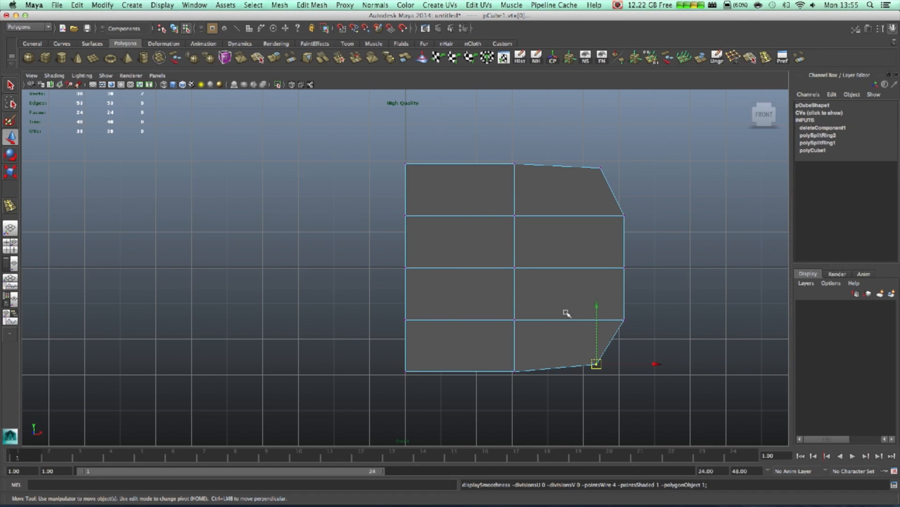
# Step: Nudge the upper outer corner vertices further inward and insert three edge loops around the side, dividing the box's depth
pyautogui.moveTo(593, 157)
pyautogui.mouseDown()
pyautogui.moveTo(608, 176)
pyautogui.moveTo(590, 173)
pyautogui.mouseUp()
pyautogui.keyDown('alt'); pyautogui.moveTo(627, 235); pyautogui.dragTo(624, 240); pyautogui.keyUp('alt')
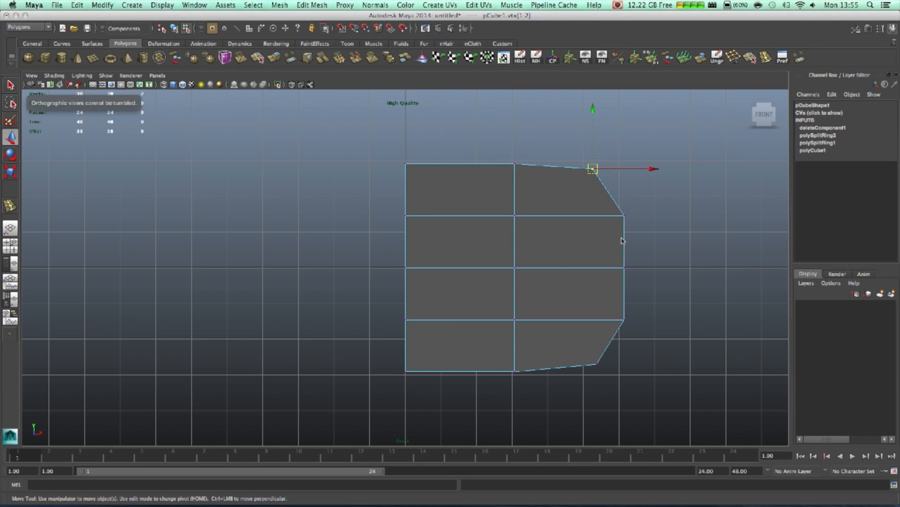
pyautogui.press('space')
pyautogui.keyDown('alt'); pyautogui.moveTo(580, 164); pyautogui.dragTo(552, 183); pyautogui.keyUp('alt')
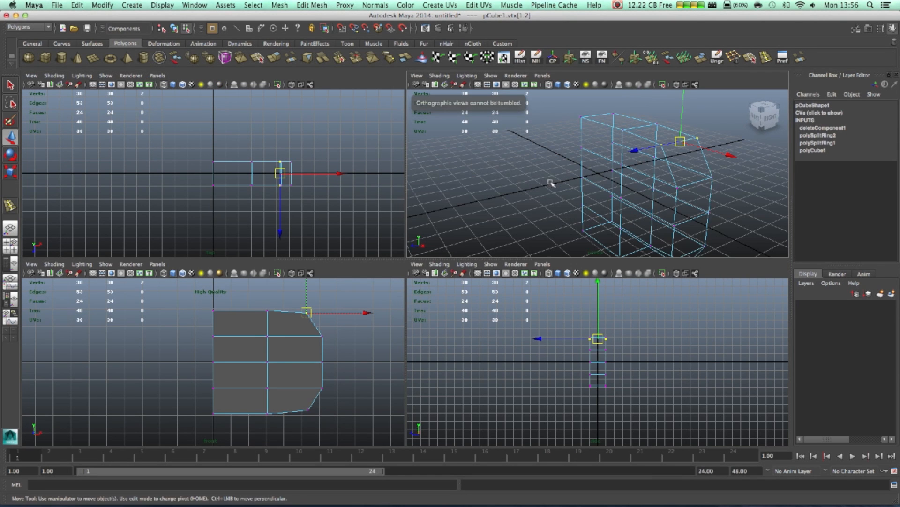
pyautogui.click(639, 85)
pyautogui.keyDown('alt'); pyautogui.moveTo(539, 188); pyautogui.dragTo(591, 188); pyautogui.keyUp('alt')
pyautogui.click(10, 207)
pyautogui.click(576, 197)
# Step: Turn on the smooth preview, return to object mode and inspect the rounded body in the perspective view
pyautogui.keyDown('alt'); pyautogui.moveTo(578, 141); pyautogui.dragTo(562, 157); pyautogui.keyUp('alt')
pyautogui.press('3')
pyautogui.press('space')
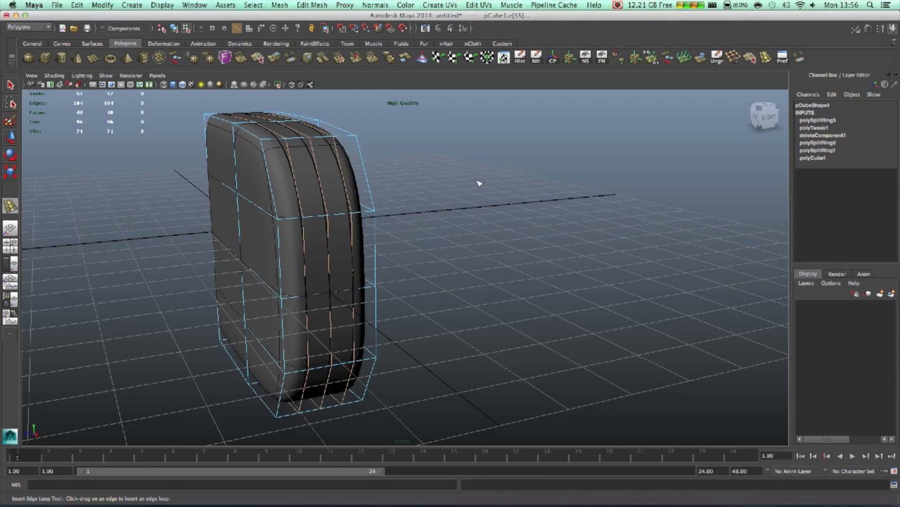
pyautogui.moveTo(275, 191); pyautogui.dragTo(322, 177, button='right')
pyautogui.click(523, 208)
pyautogui.keyDown('alt'); pyautogui.moveTo(466, 238); pyautogui.dragTo(460, 268); pyautogui.keyUp('alt')
pyautogui.press('e')
pyautogui.click(509, 254)
pyautogui.click(570, 246)
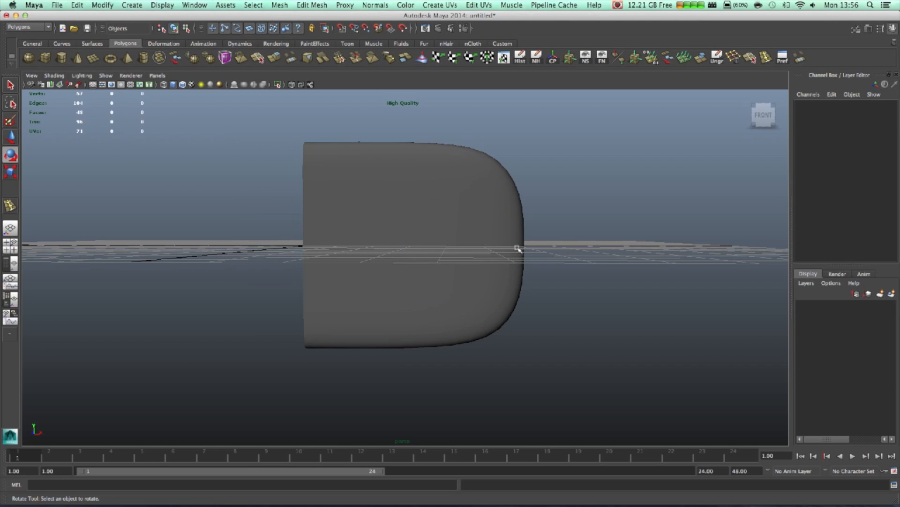
# Step: In the front view, select the upper outer corner vertices through the full depth and move them slightly inward and down
pyautogui.press('space')
pyautogui.press('space')
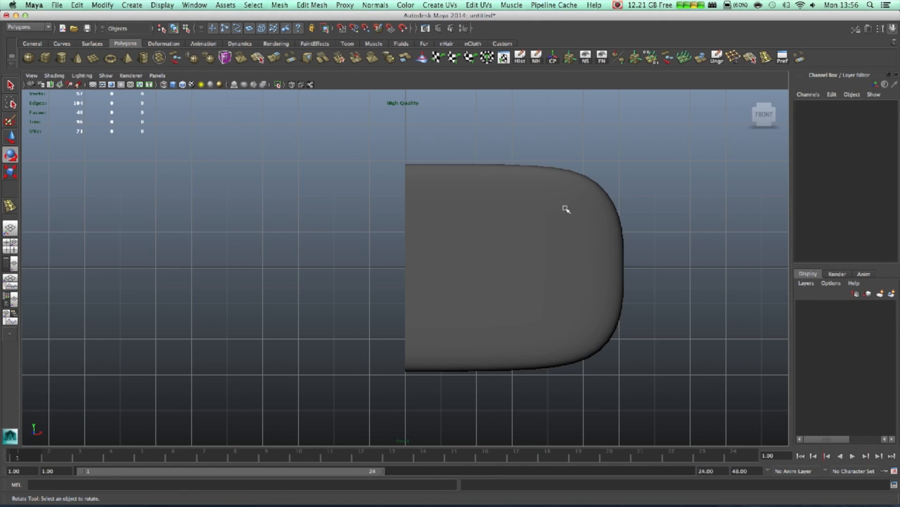
pyautogui.click(567, 207)
pyautogui.moveTo(566, 230); pyautogui.dragTo(570, 219, button='right')
pyautogui.press('1')
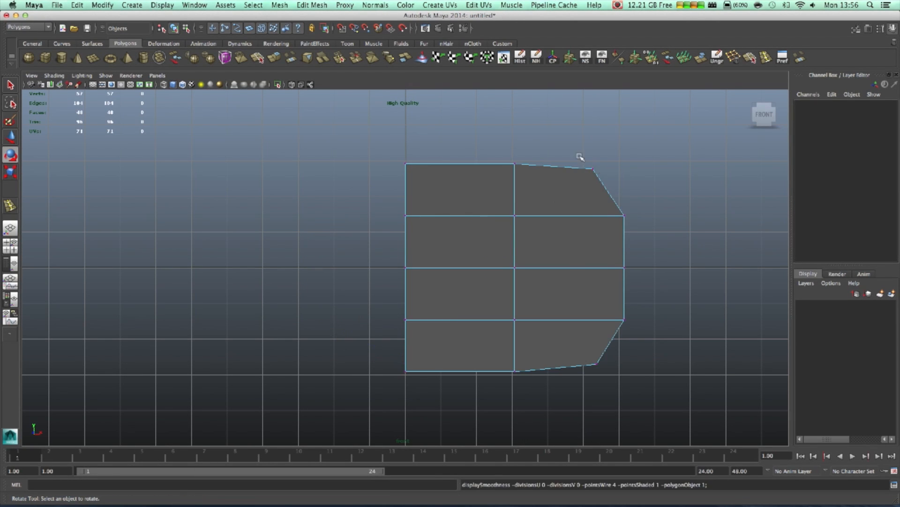
pyautogui.moveTo(581, 157); pyautogui.dragTo(599, 177)
pyautogui.press('3')
pyautogui.press('w')
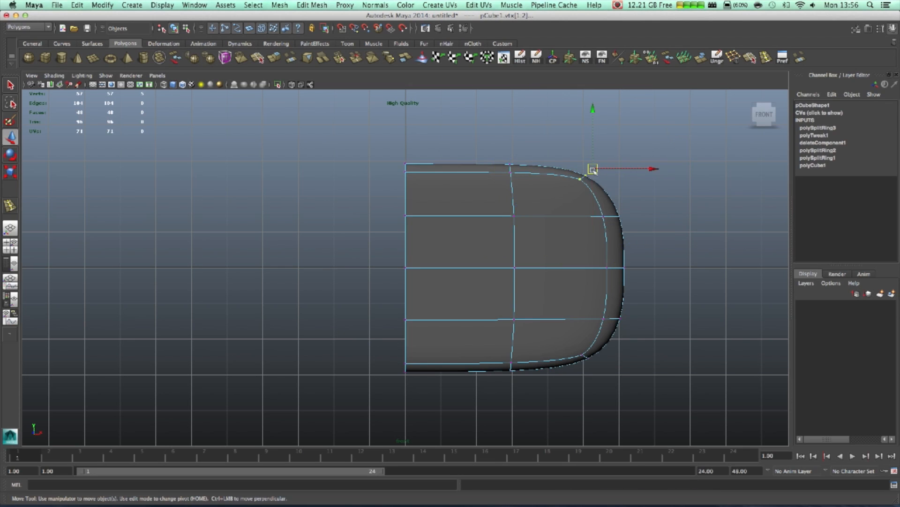
pyautogui.press('1')
pyautogui.moveTo(593, 169); pyautogui.dragTo(590, 174)
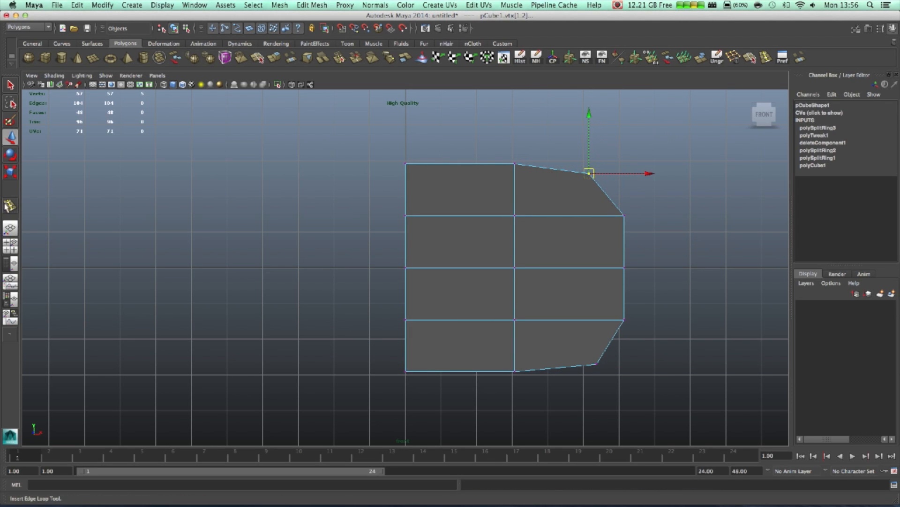
# Step: Set the Insert Edge Loop Tool to 1 edge loop and insert horizontal loops through the middle of the upper and lower corner rows
pyautogui.click(9, 206)
pyautogui.doubleClick(10, 207)
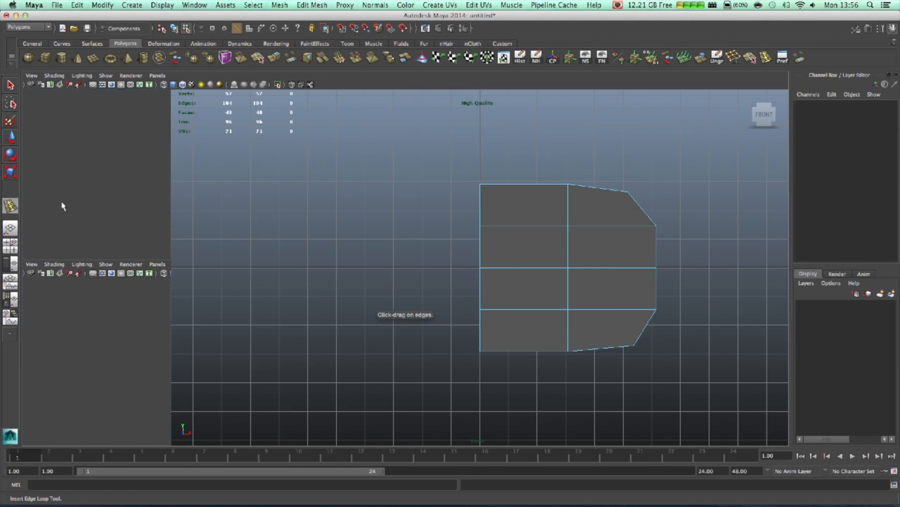
pyautogui.moveTo(98, 172); pyautogui.dragTo(72, 172)
pyautogui.write('1')
pyautogui.press('Return')
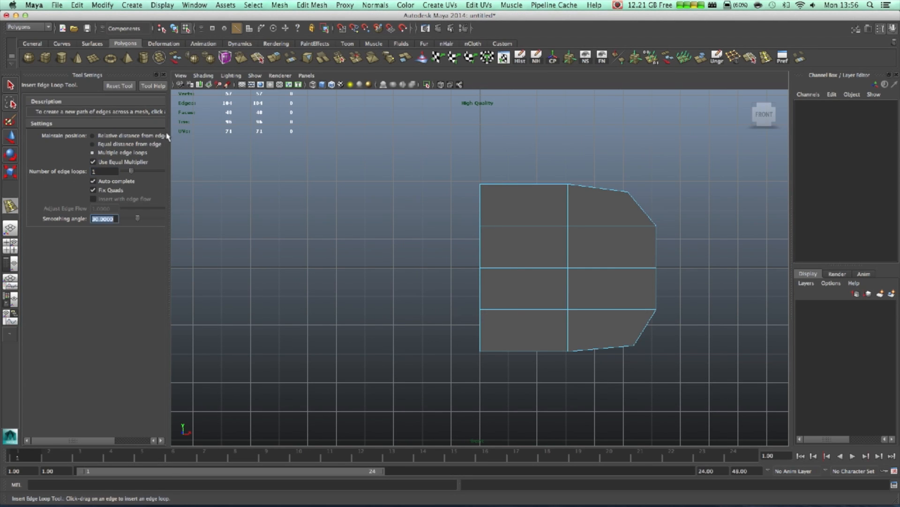
pyautogui.click(163, 75)
pyautogui.moveTo(602, 192); pyautogui.dragTo(605, 194)
pyautogui.moveTo(614, 345); pyautogui.dragTo(612, 343)
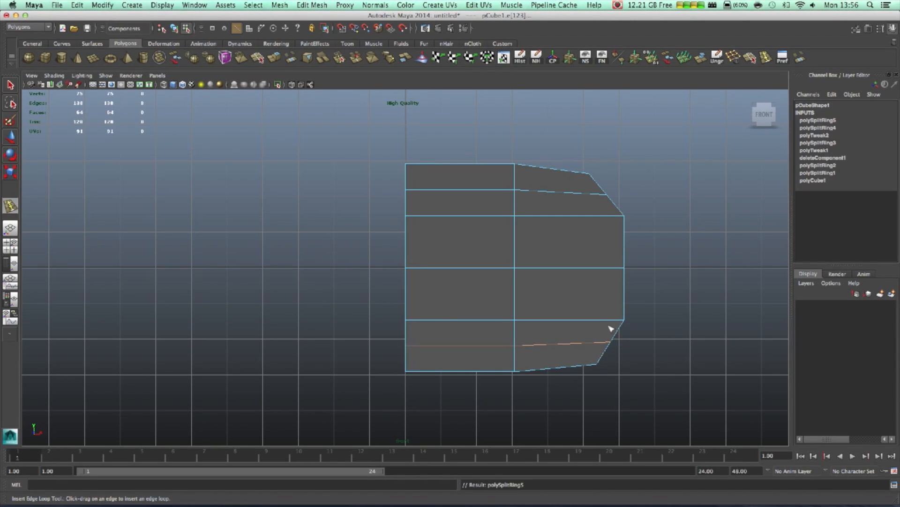
# Step: Insert a vertical edge loop midway through the outer column of the body
pyautogui.press('w')
pyautogui.moveTo(581, 190); pyautogui.dragTo(575, 165, button='right')
pyautogui.moveTo(576, 165); pyautogui.dragTo(601, 187)
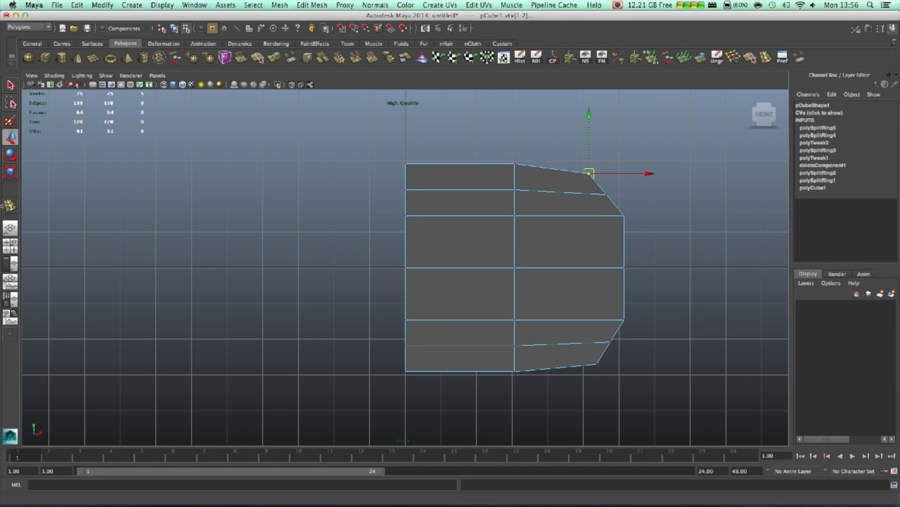
pyautogui.press('y')
pyautogui.click(569, 193)
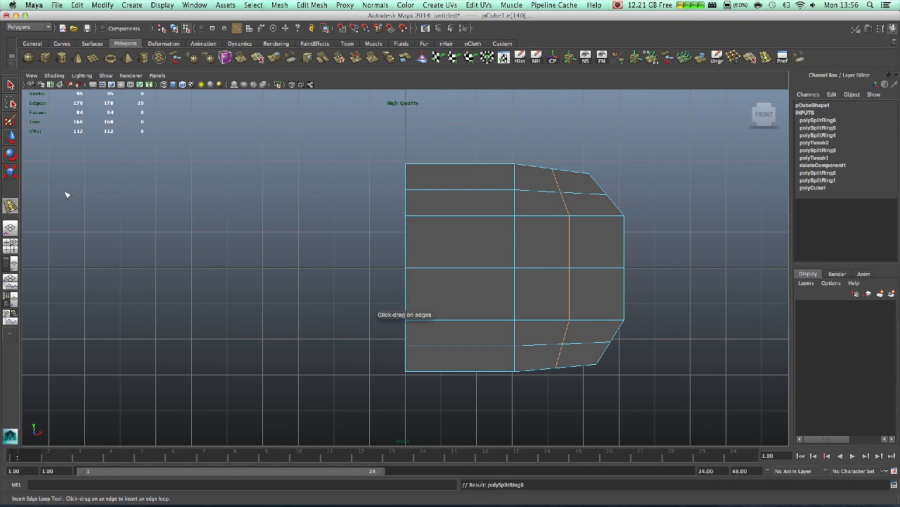
# Step: Move the upper outer corner vertices and the vertices beside them outward to shape a rounder upper corner
pyautogui.click(10, 137)
pyautogui.moveTo(543, 195); pyautogui.dragTo(507, 188, button='right')
pyautogui.click(586, 172)
pyautogui.moveTo(587, 172); pyautogui.dragTo(617, 195)
pyautogui.click(601, 192)
pyautogui.click(553, 168)
pyautogui.moveTo(553, 168); pyautogui.dragTo(582, 168)
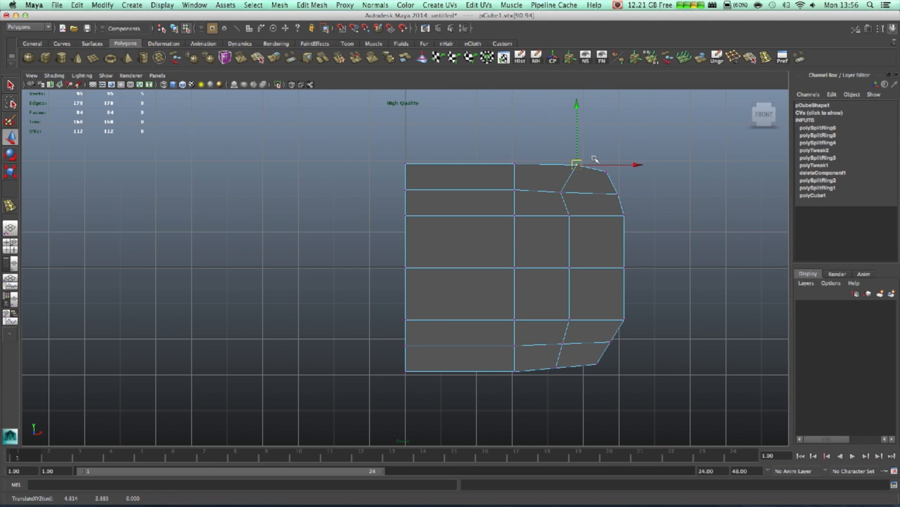
# Step: Check the smooth preview and nudge the upper outer corner vertices slightly inward
pyautogui.press('3')
pyautogui.press('1')
pyautogui.click(610, 172)
pyautogui.moveTo(614, 175); pyautogui.dragTo(602, 172)
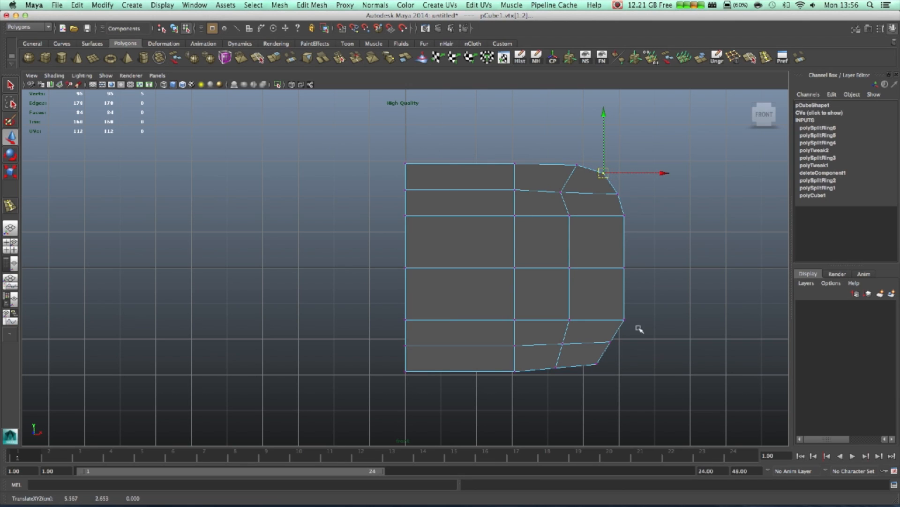
# Step: Move the lower outer corner vertices and the vertices on both sides of them outward to round the lower corner
pyautogui.click(597, 364)
pyautogui.moveTo(597, 364); pyautogui.dragTo(618, 353)
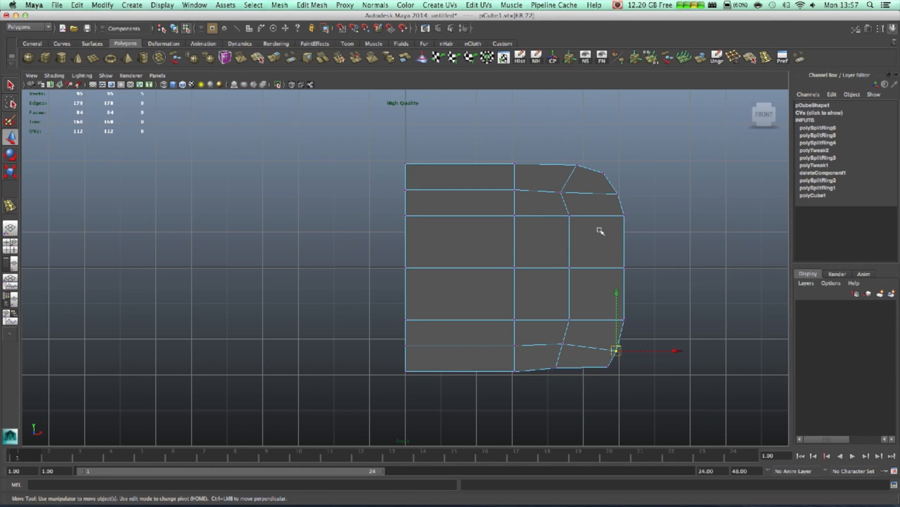
pyautogui.moveTo(555, 360); pyautogui.dragTo(581, 372)
pyautogui.moveTo(581, 372); pyautogui.dragTo(579, 371)
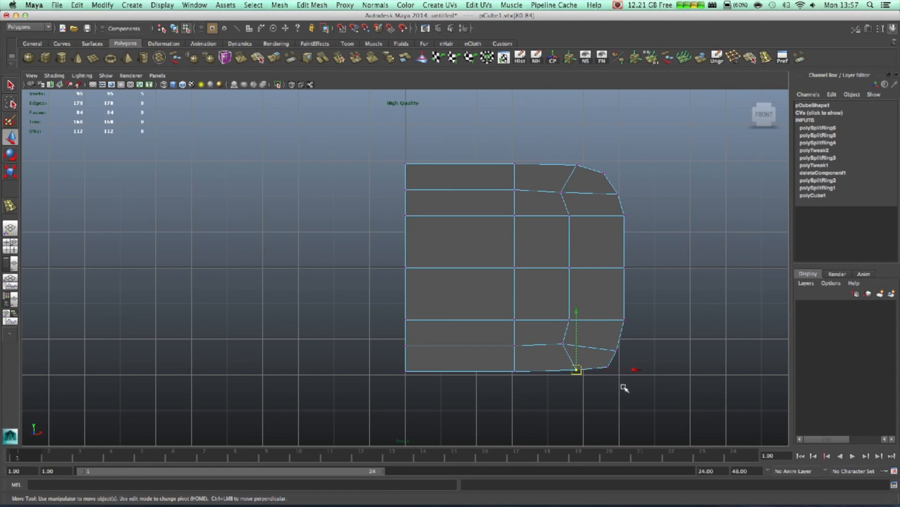
pyautogui.click(606, 367)
pyautogui.moveTo(605, 366); pyautogui.dragTo(605, 367)
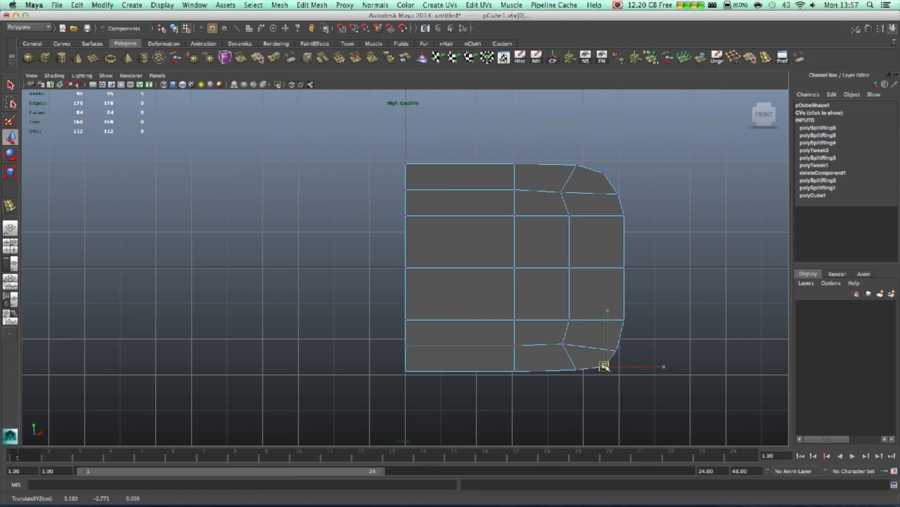
# Step: Refine the lower corner's curve by nudging its side and corner vertices slightly upward, and clear the selection
pyautogui.click(617, 349)
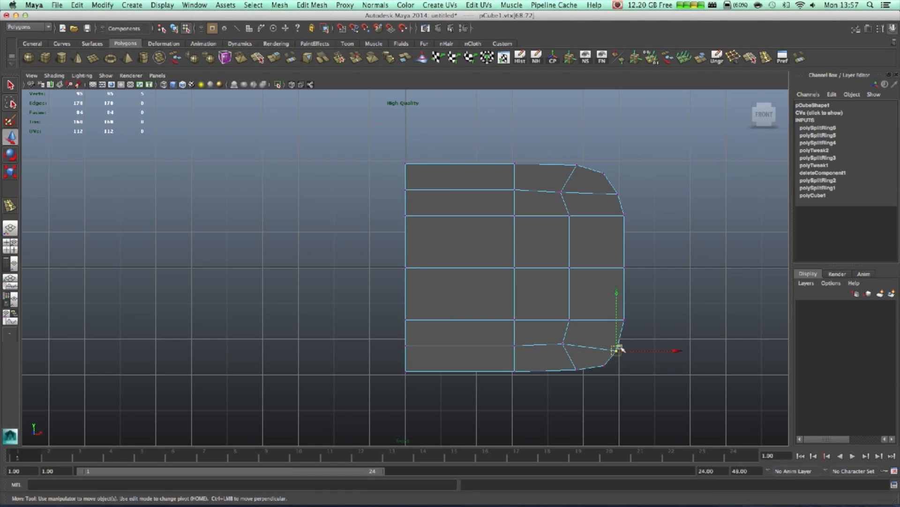
pyautogui.moveTo(615, 351); pyautogui.dragTo(616, 348)
pyautogui.click(604, 365)
pyautogui.moveTo(604, 364); pyautogui.dragTo(601, 358)
pyautogui.click(679, 272)
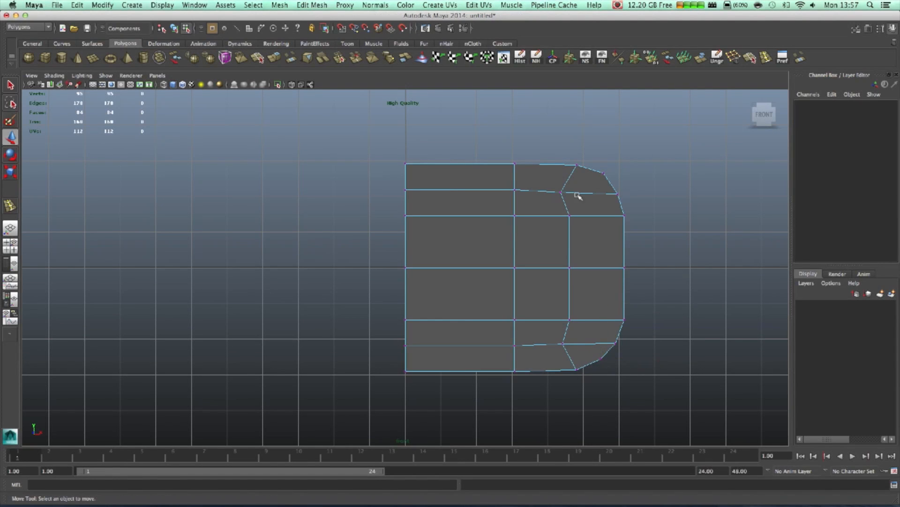
# Step: Move the inner vertices of the upper and lower corners outward to straighten the vertical edge loop
pyautogui.click(562, 192)
pyautogui.moveTo(562, 192); pyautogui.dragTo(571, 192)
pyautogui.click(565, 343)
pyautogui.moveTo(565, 343); pyautogui.dragTo(574, 345)
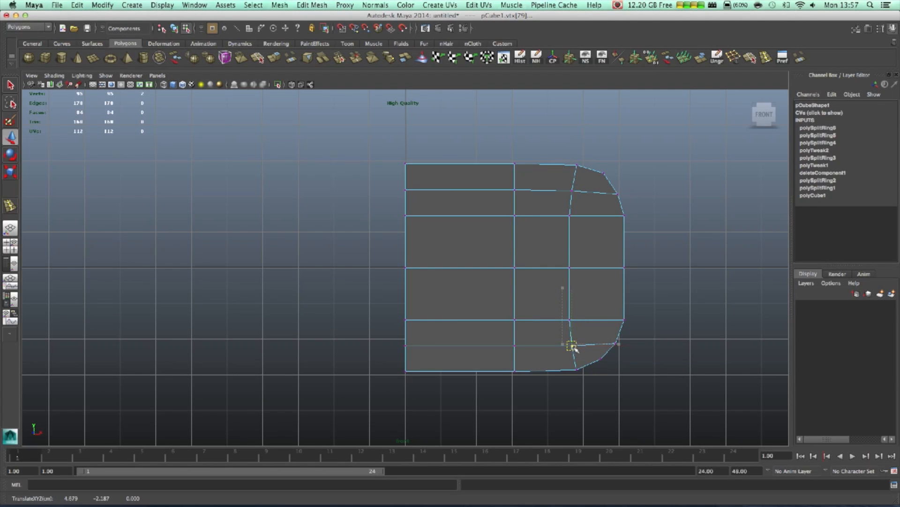
pyautogui.click(661, 280)
# Step: In the perspective view, insert an edge loop around the body through the front strip and another through the back strip of the side
pyautogui.press('space')
pyautogui.press('space')
pyautogui.press('space')
pyautogui.keyDown('alt'); pyautogui.moveTo(585, 183); pyautogui.dragTo(539, 171); pyautogui.keyUp('alt')
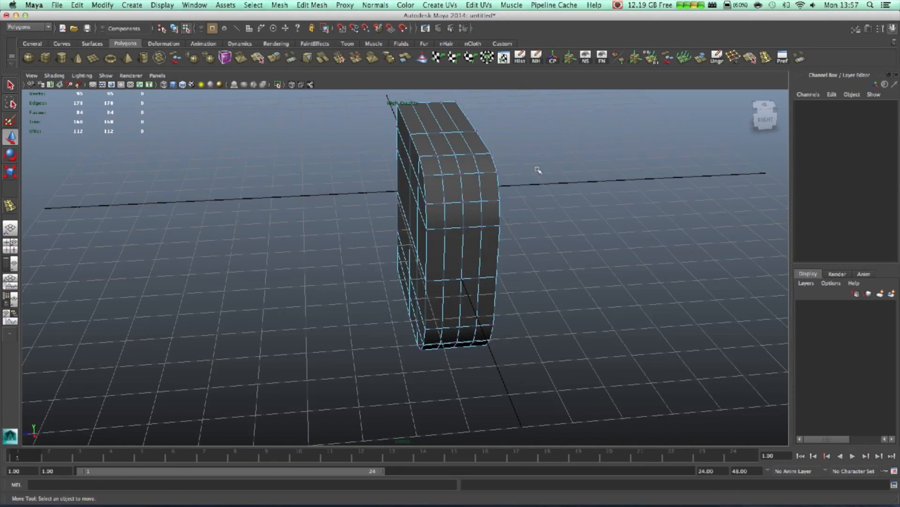
pyautogui.scroll(5, 617, 169)
pyautogui.keyDown('alt'); pyautogui.moveTo(617, 170); pyautogui.dragTo(581, 244); pyautogui.keyUp('alt')
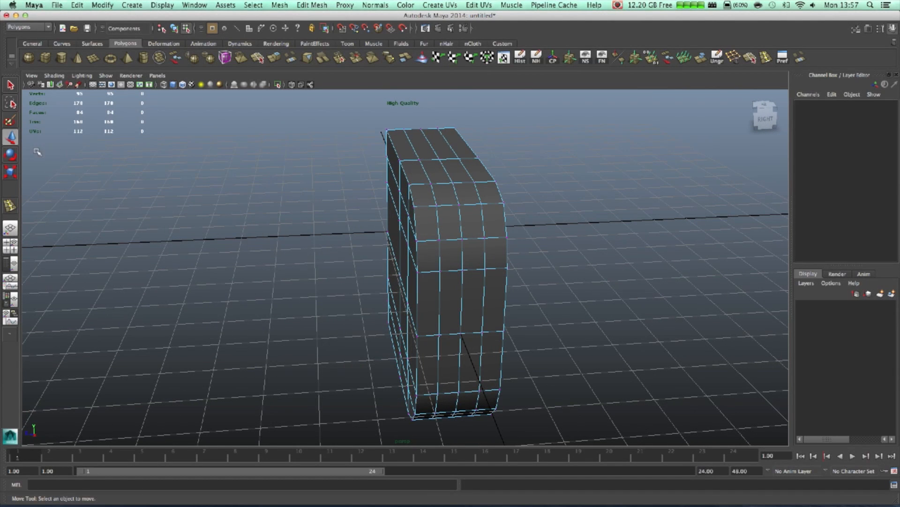
pyautogui.click(11, 206)
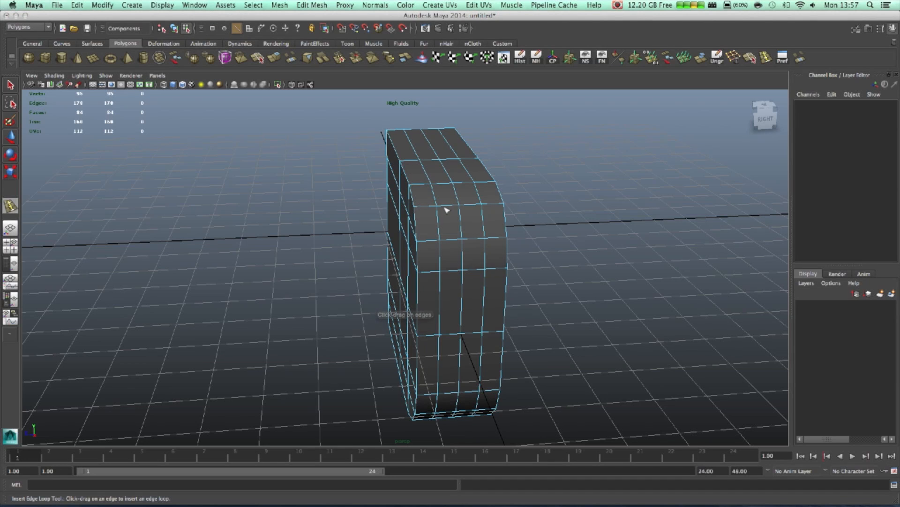
pyautogui.click(431, 209)
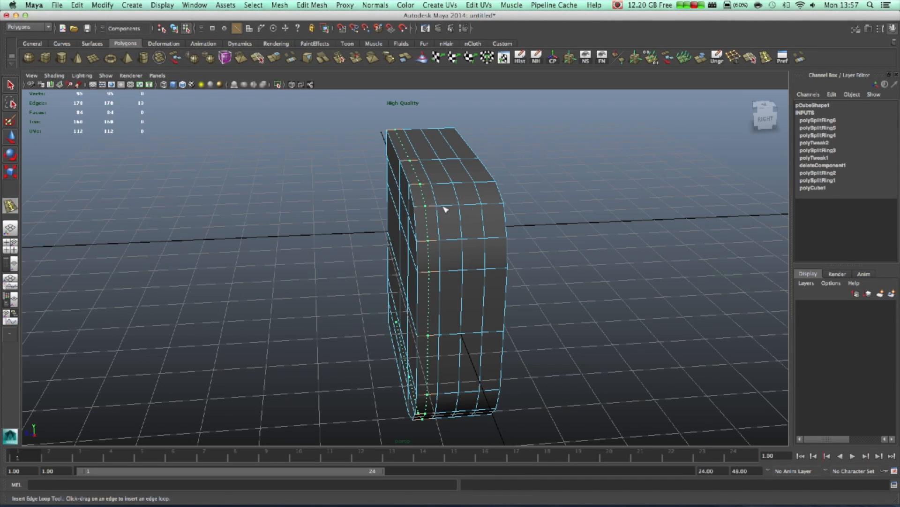
pyautogui.click(497, 203)
# Step: Delete the narrow face loops just inside the back and front edge strips, leaving gaps around the body
pyautogui.press('w')
pyautogui.moveTo(488, 202); pyautogui.dragTo(488, 201, button='right')
pyautogui.click(486, 199)
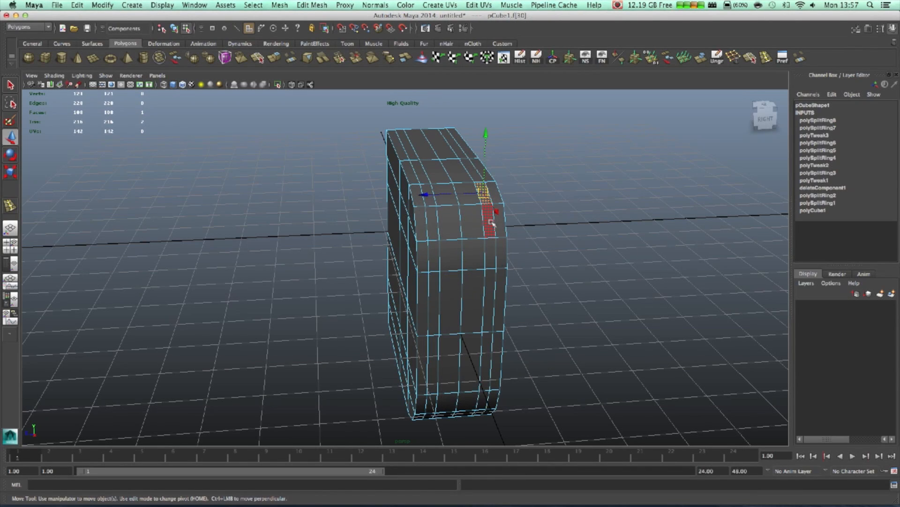
pyautogui.keyDown('shift'); pyautogui.doubleClick(490, 225); pyautogui.keyUp('shift')
pyautogui.press('Delete')
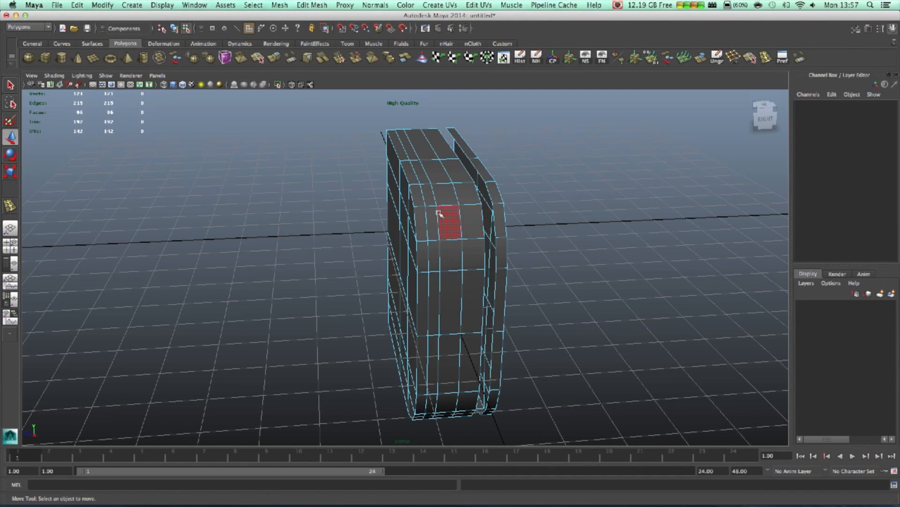
pyautogui.click(435, 200)
pyautogui.keyDown('shift'); pyautogui.doubleClick(434, 221); pyautogui.keyUp('shift')
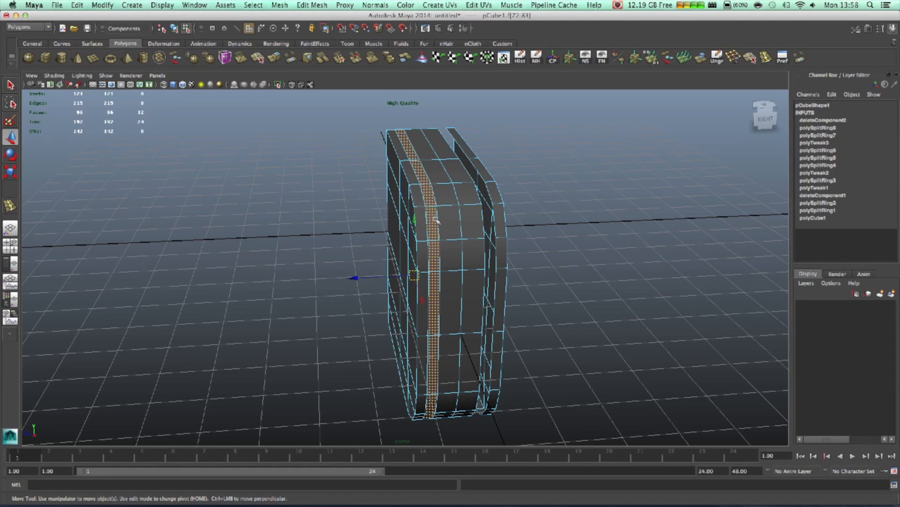
pyautogui.press('Delete')
# Step: Separate the mesh into individual objects and select each piece in turn to check the split
pyautogui.moveTo(468, 206); pyautogui.dragTo(488, 190, button='right')
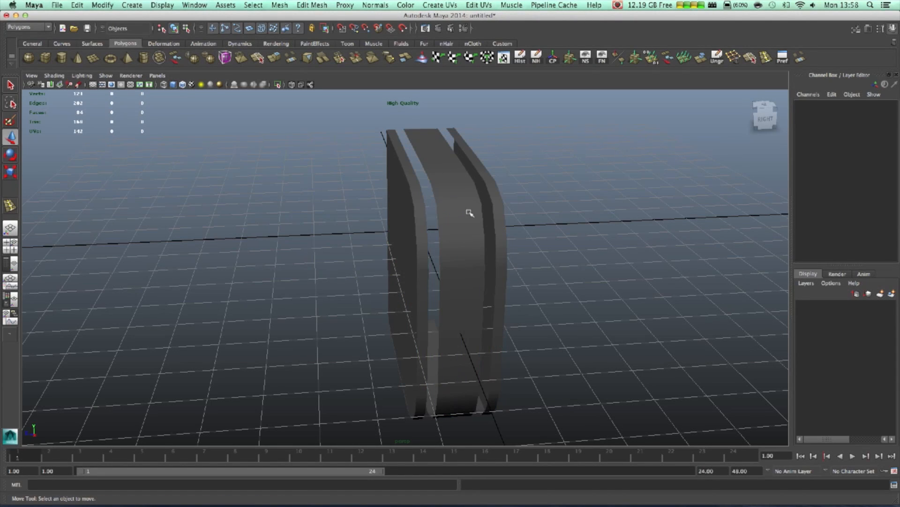
pyautogui.click(469, 214)
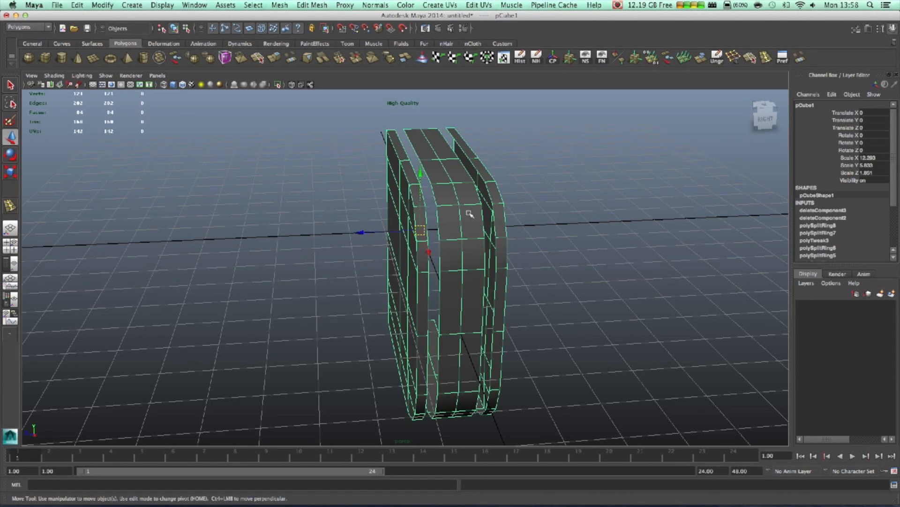
pyautogui.click(279, 5)
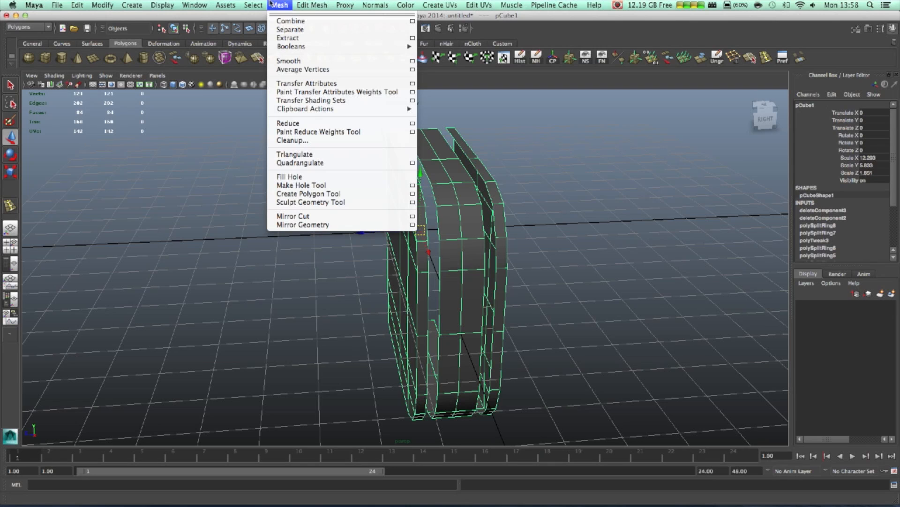
pyautogui.click(290, 29)
pyautogui.click(261, 258)
pyautogui.click(449, 251)
pyautogui.click(414, 268)
pyautogui.click(475, 247)
pyautogui.click(500, 244)
pyautogui.click(550, 263)
# Step: Select the front, middle and back pieces of the body together and group them
pyautogui.keyDown('alt'); pyautogui.moveTo(551, 263); pyautogui.dragTo(613, 265); pyautogui.keyUp('alt')
pyautogui.click(573, 227)
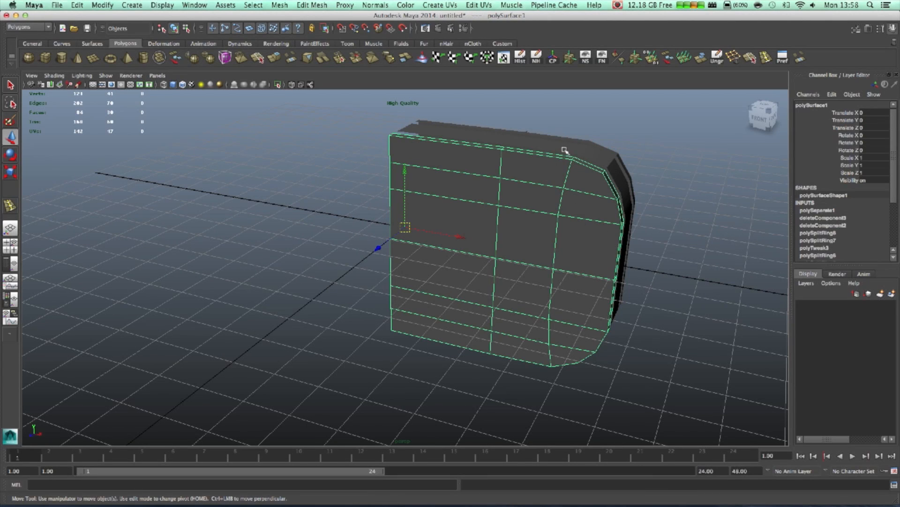
pyautogui.keyDown('shift'); pyautogui.click(581, 145); pyautogui.keyUp('shift')
pyautogui.click(593, 207)
pyautogui.keyDown('alt'); pyautogui.moveTo(593, 211); pyautogui.dragTo(627, 217); pyautogui.keyUp('alt')
pyautogui.moveTo(609, 309); pyautogui.dragTo(439, 112)
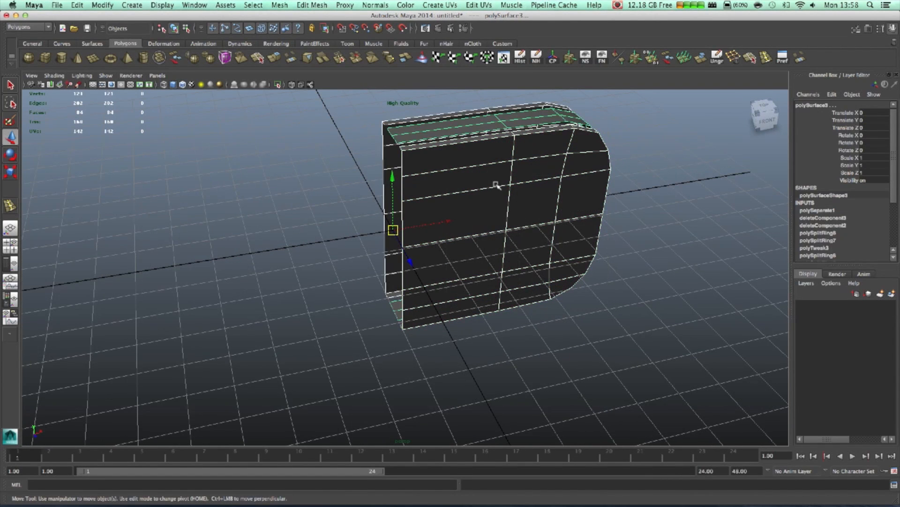
pyautogui.hotkey('ctrl', 'g')
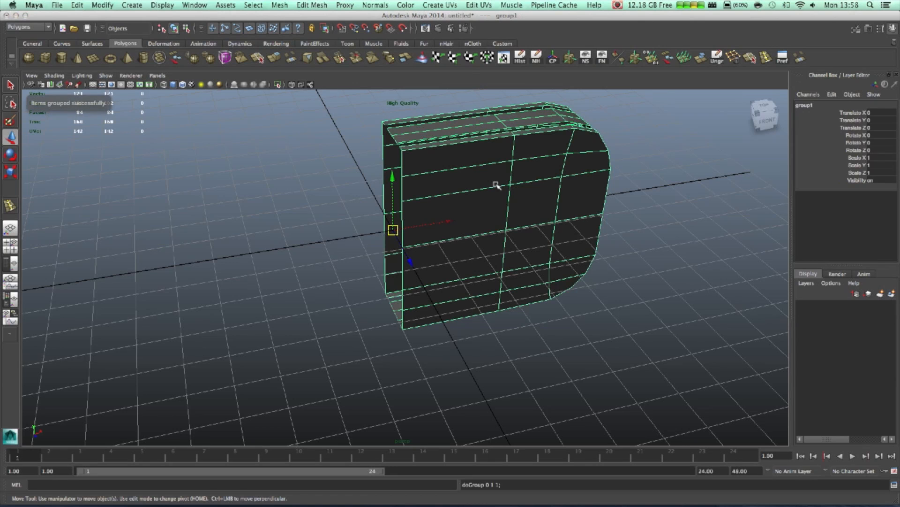
# Step: Duplicate the group and mirror the copy across the centre with a Scale X of -1
pyautogui.hotkey('ctrl', 'd')
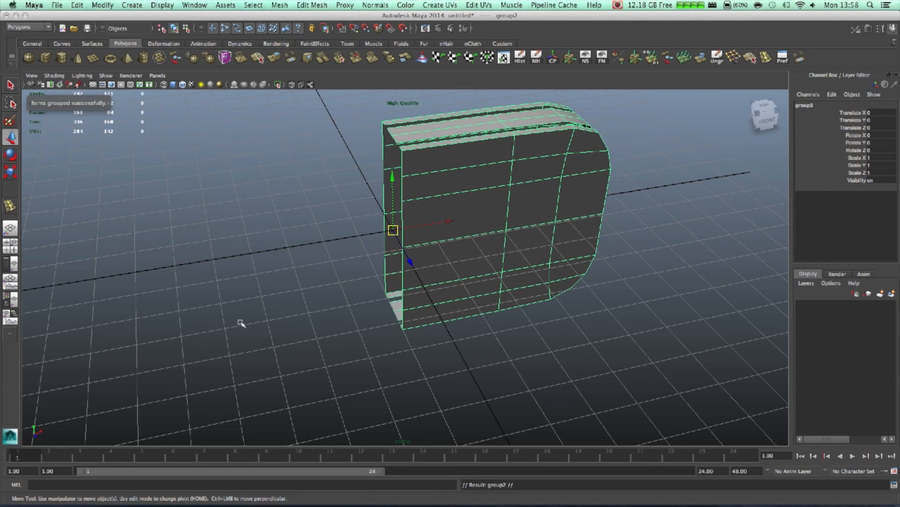
pyautogui.keyDown('alt'); pyautogui.moveTo(86, 429); pyautogui.dragTo(229, 369); pyautogui.keyUp('alt')
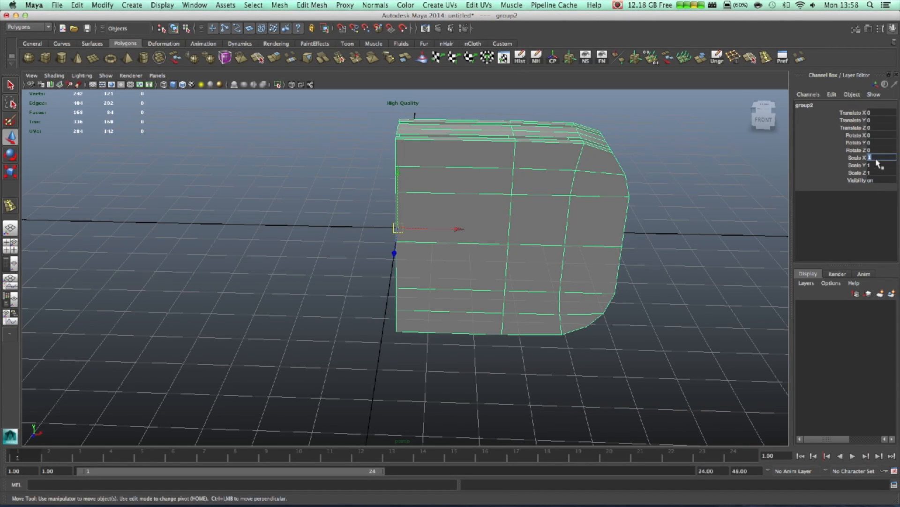
pyautogui.write('1')
pyautogui.press('Tab')
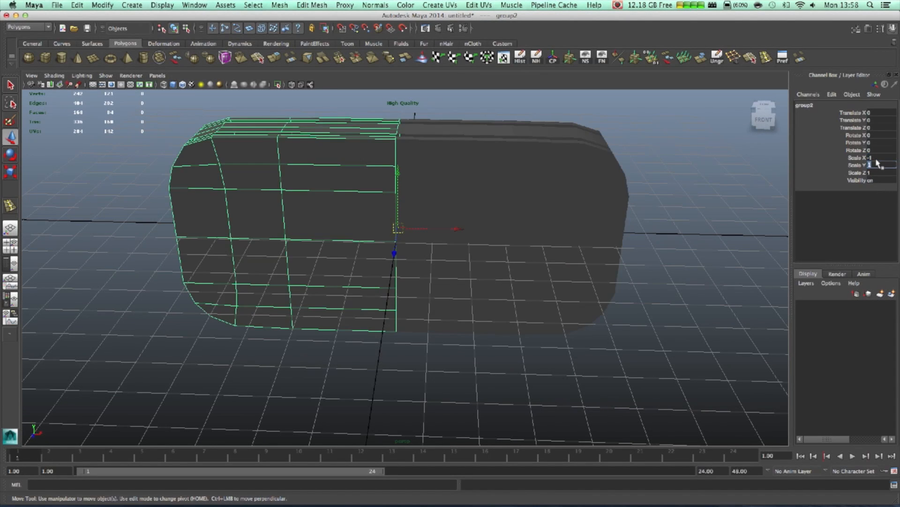
# Step: Display the mirrored body in Viewport 2.0 with the grid hidden and select the front piece
pyautogui.click(640, 255)
pyautogui.keyDown('alt'); pyautogui.moveTo(340, 304); pyautogui.dragTo(317, 207); pyautogui.keyUp('alt')
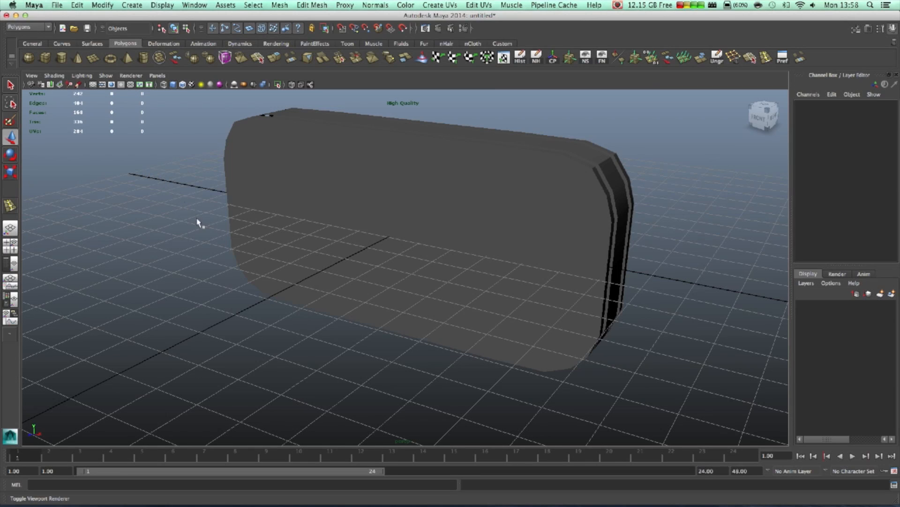
pyautogui.keyDown('alt'); pyautogui.moveTo(300, 252); pyautogui.dragTo(188, 243); pyautogui.keyUp('alt')
pyautogui.click(523, 288)
pyautogui.press('f')
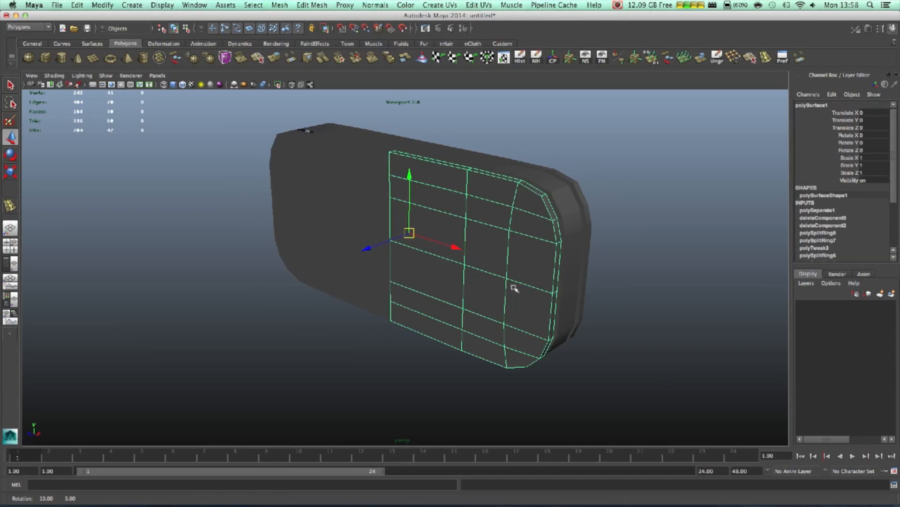
# Step: Examine the mirrored body's overall shape, its rounded corners and the gaps between its pieces from several angles
pyautogui.click(581, 330)
pyautogui.keyDown('alt'); pyautogui.moveTo(581, 331); pyautogui.dragTo(497, 363); pyautogui.keyUp('alt')
pyautogui.click(493, 207)
pyautogui.click(314, 215)
pyautogui.click(456, 347)
pyautogui.scroll(3, 453, 328)
pyautogui.keyDown('alt'); pyautogui.moveTo(477, 214); pyautogui.dragTo(267, 257); pyautogui.keyUp('alt')
pyautogui.keyDown('alt'); pyautogui.moveTo(511, 235); pyautogui.dragTo(486, 251); pyautogui.keyUp('alt')
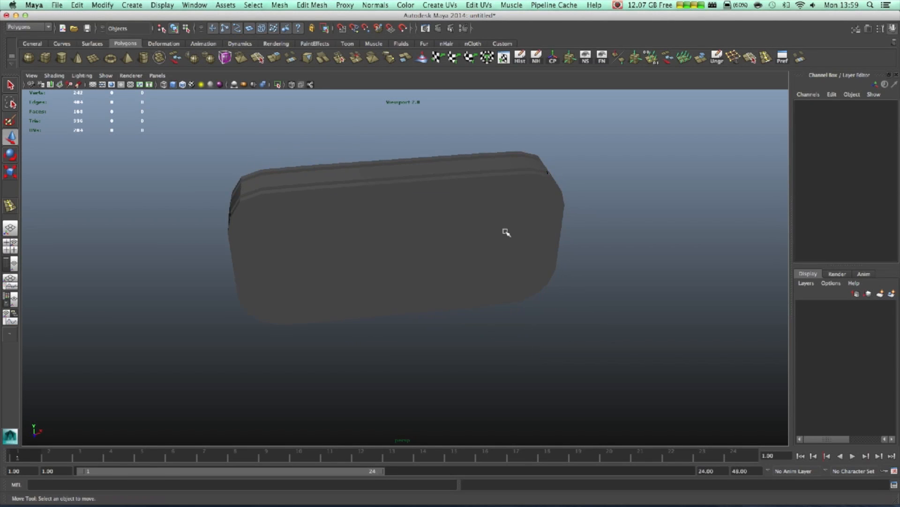
pyautogui.click(533, 243)
pyautogui.keyDown('alt'); pyautogui.moveTo(599, 247); pyautogui.dragTo(551, 280, button='right'); pyautogui.keyUp('alt')
pyautogui.keyDown('alt'); pyautogui.moveTo(551, 280); pyautogui.dragTo(413, 293); pyautogui.keyUp('alt')
pyautogui.keyDown('alt'); pyautogui.moveTo(413, 293); pyautogui.dragTo(457, 253, button='right'); pyautogui.keyUp('alt')
pyautogui.scroll(2, 458, 256)
pyautogui.keyDown('alt'); pyautogui.moveTo(457, 253); pyautogui.dragTo(455, 307, button='middle'); pyautogui.keyUp('alt')
pyautogui.scroll(-2, 454, 275)
pyautogui.keyDown('alt'); pyautogui.moveTo(318, 267); pyautogui.dragTo(357, 258); pyautogui.keyUp('alt')
pyautogui.scroll(-3, 339, 266)
# Step: Delete all pieces of the mirrored half
pyautogui.click(174, 279)
pyautogui.moveTo(86, 171); pyautogui.dragTo(185, 356)
pyautogui.press('Delete')
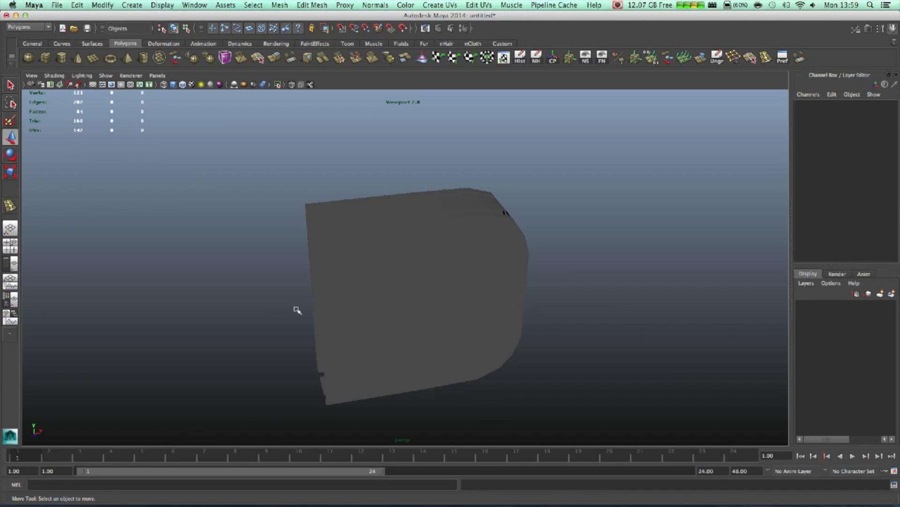
# Step: Switch the front piece to edge selection and select its whole rear border
pyautogui.keyDown('alt'); pyautogui.moveTo(436, 291); pyautogui.dragTo(428, 297); pyautogui.keyUp('alt')
pyautogui.click(429, 249)
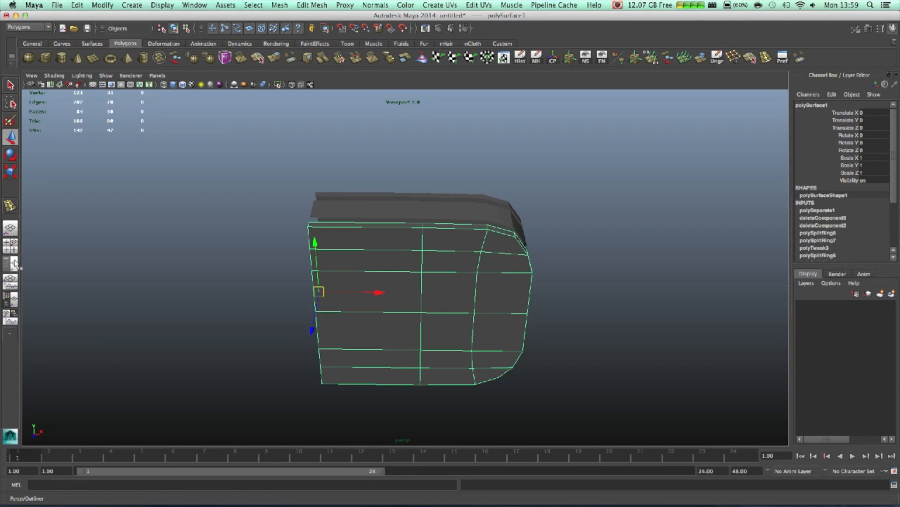
pyautogui.click(441, 198)
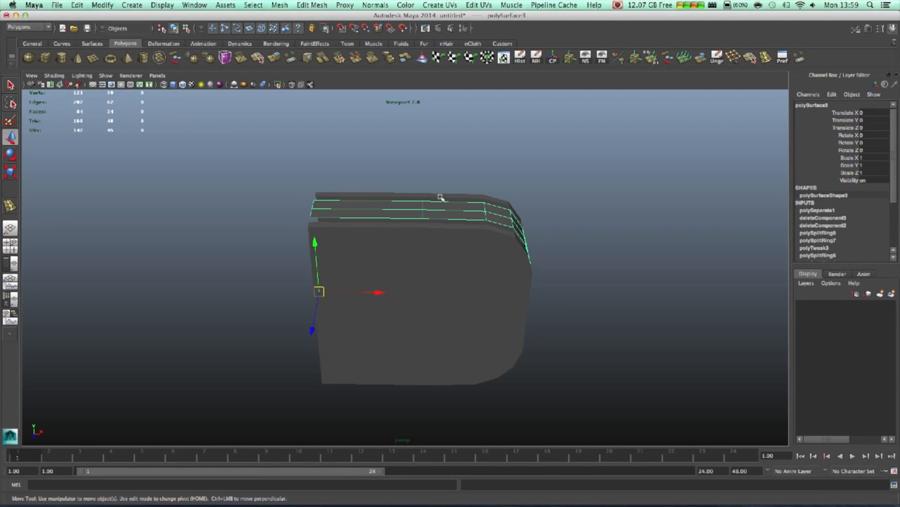
pyautogui.keyDown('alt'); pyautogui.moveTo(489, 217); pyautogui.dragTo(454, 261); pyautogui.keyUp('alt')
pyautogui.scroll(3, 451, 246)
pyautogui.click(465, 260)
pyautogui.moveTo(434, 247); pyautogui.dragTo(453, 247, button='right')
pyautogui.doubleClick(445, 249)
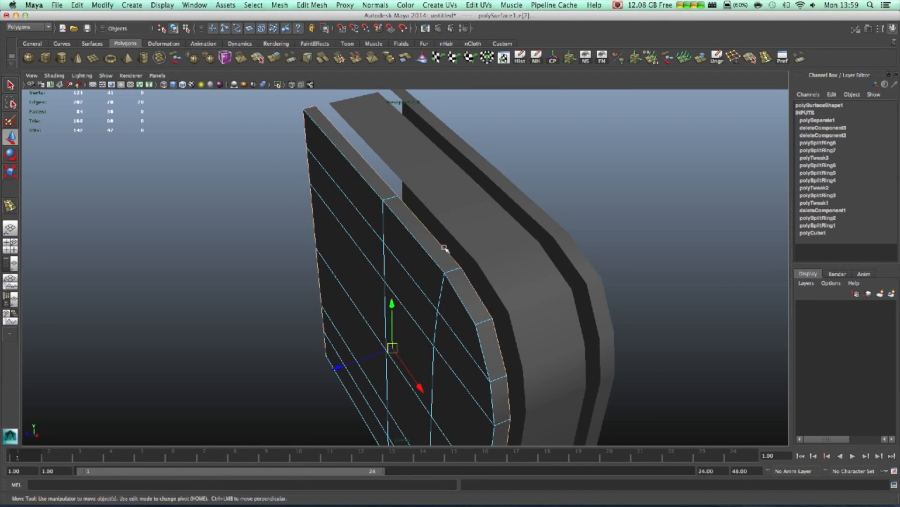
# Step: Reselect only the outer rear edges of the front piece around top, side and bottom, leaving out the open centre side
pyautogui.click(368, 158)
pyautogui.keyDown('alt'); pyautogui.moveTo(404, 267); pyautogui.dragTo(340, 250); pyautogui.keyUp('alt')
pyautogui.doubleClick(494, 298)
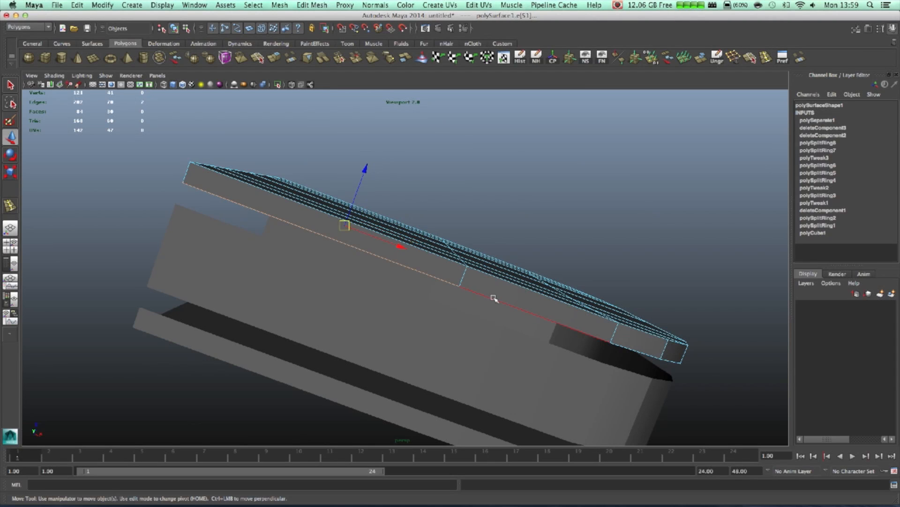
pyautogui.keyDown('alt'); pyautogui.moveTo(493, 298); pyautogui.dragTo(630, 276); pyautogui.keyUp('alt')
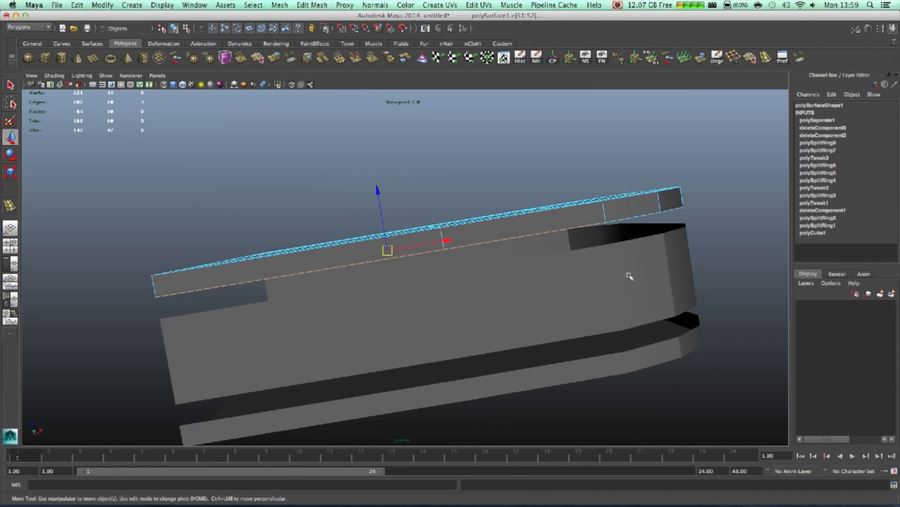
pyautogui.keyDown('alt'); pyautogui.moveTo(750, 257); pyautogui.dragTo(465, 338); pyautogui.keyUp('alt')
pyautogui.keyDown('shift'); pyautogui.doubleClick(483, 247); pyautogui.keyUp('shift')
pyautogui.keyDown('alt'); pyautogui.moveTo(483, 248); pyautogui.dragTo(413, 268); pyautogui.keyUp('alt')
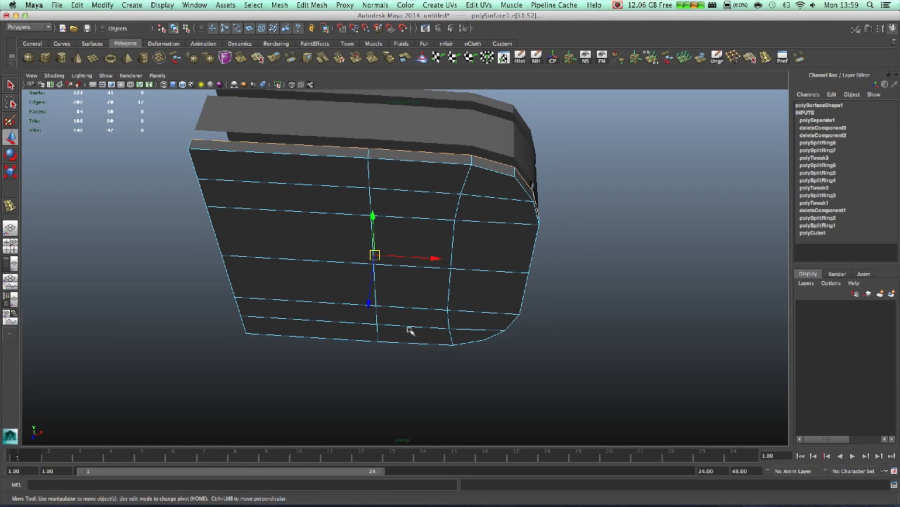
pyautogui.keyDown('alt'); pyautogui.moveTo(555, 298); pyautogui.dragTo(491, 287); pyautogui.keyUp('alt')
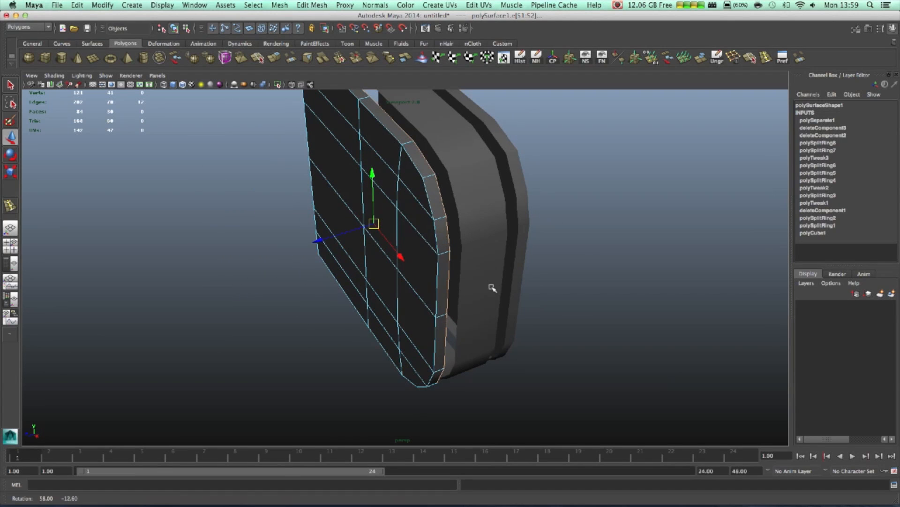
# Step: Extrude the selected rear edges slightly backwards and scale them outward to start a raised rim
pyautogui.click(277, 58)
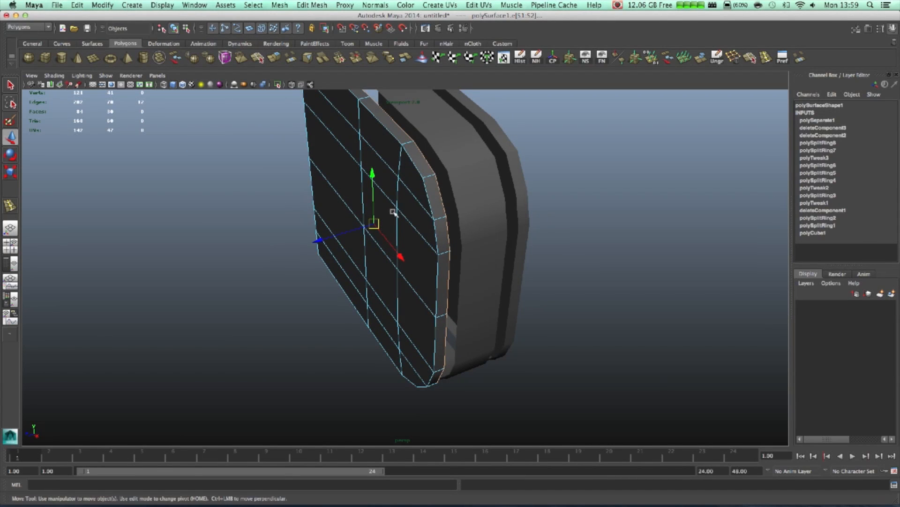
pyautogui.moveTo(294, 307); pyautogui.dragTo(297, 305)
pyautogui.press('e')
pyautogui.press('r')
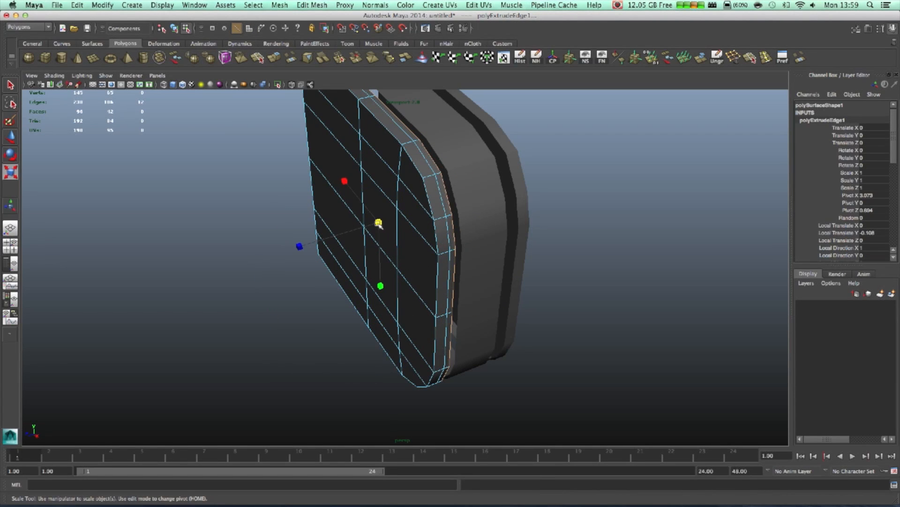
pyautogui.keyDown('alt'); pyautogui.moveTo(380, 224); pyautogui.dragTo(352, 248); pyautogui.keyUp('alt')
pyautogui.press('w')
pyautogui.keyDown('alt'); pyautogui.moveTo(364, 176); pyautogui.dragTo(237, 150); pyautogui.keyUp('alt')
pyautogui.keyDown('alt'); pyautogui.moveTo(373, 149); pyautogui.dragTo(243, 173); pyautogui.keyUp('alt')
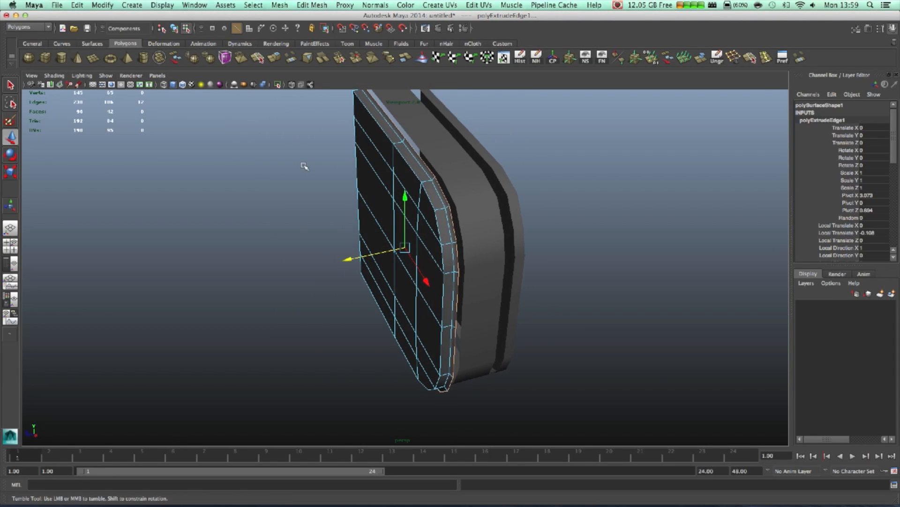
# Step: Extrude the rim edges a second time and move them further towards the middle piece
pyautogui.click(275, 58)
pyautogui.keyDown('alt'); pyautogui.moveTo(300, 262); pyautogui.dragTo(344, 330); pyautogui.keyUp('alt')
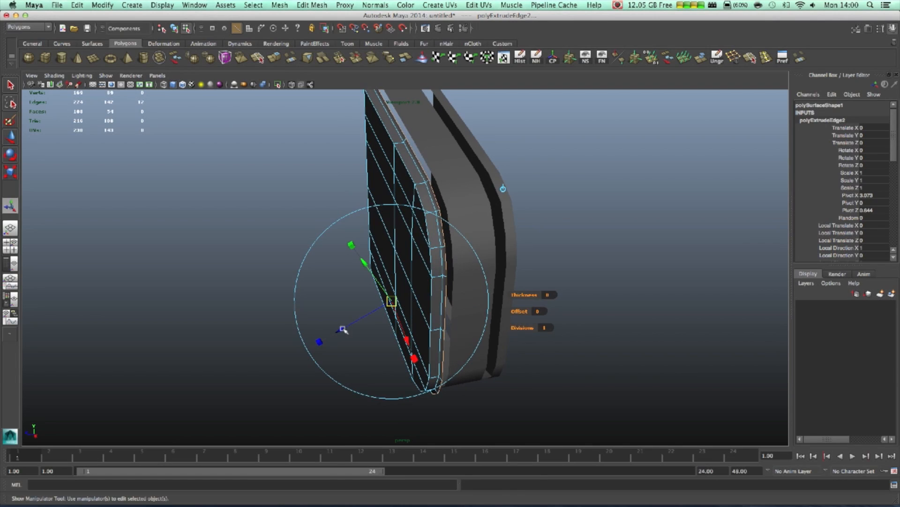
pyautogui.press('w')
pyautogui.moveTo(354, 257); pyautogui.dragTo(412, 248)
pyautogui.press('r')
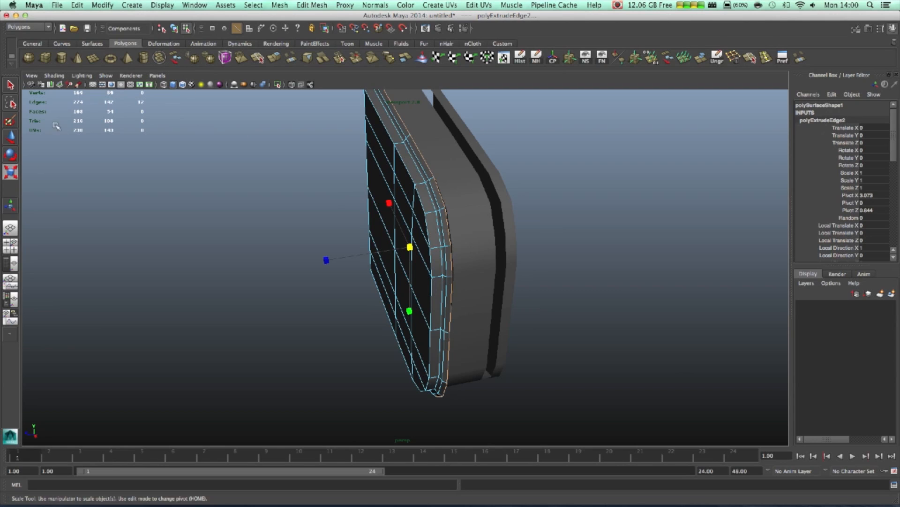
# Step: Extrude the rim edges a third time, moving them back and adjusting their scale
pyautogui.click(274, 58)
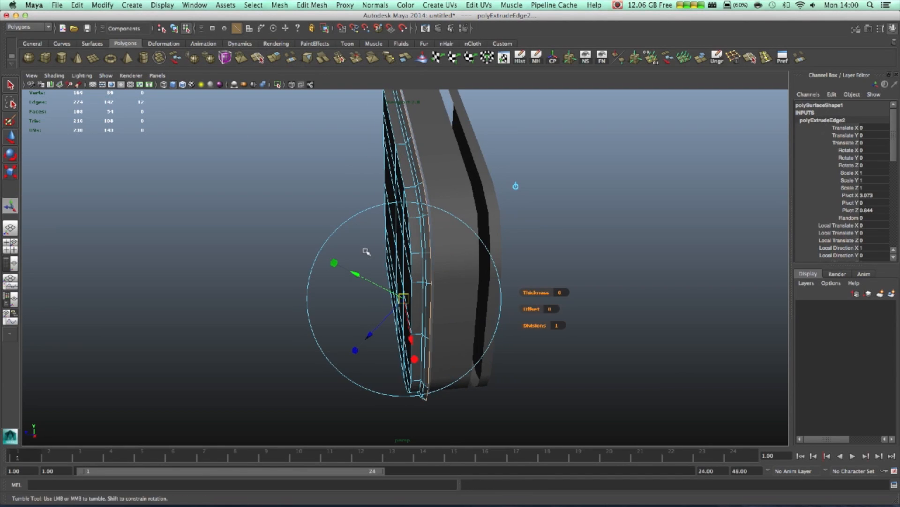
pyautogui.press('w')
pyautogui.press('e')
pyautogui.press('r')
pyautogui.moveTo(412, 246); pyautogui.dragTo(378, 249)
pyautogui.press('w')
# Step: Extrude the rim edges a fourth time, scaling and moving them back to close the rim profile behind the front piece
pyautogui.click(285, 59)
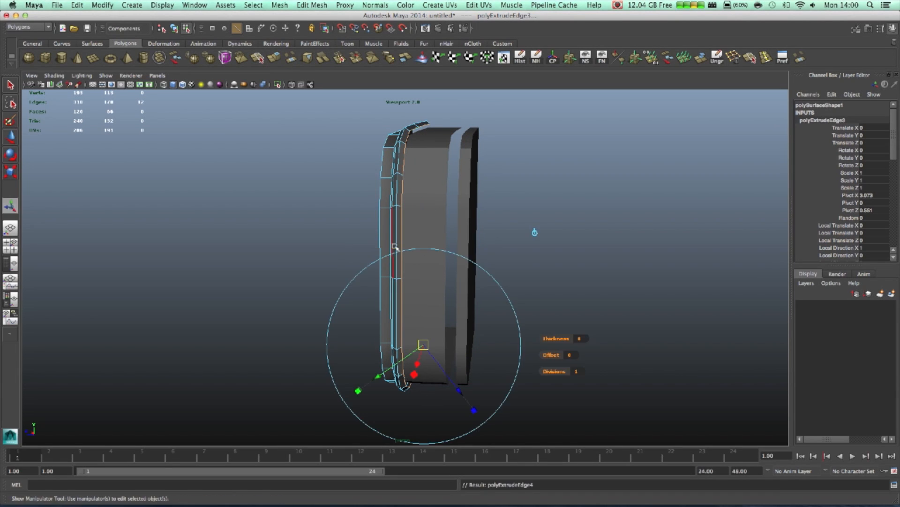
pyautogui.press('r')
pyautogui.moveTo(416, 253); pyautogui.dragTo(476, 258)
pyautogui.press('w')
pyautogui.scroll(3, 421, 326)
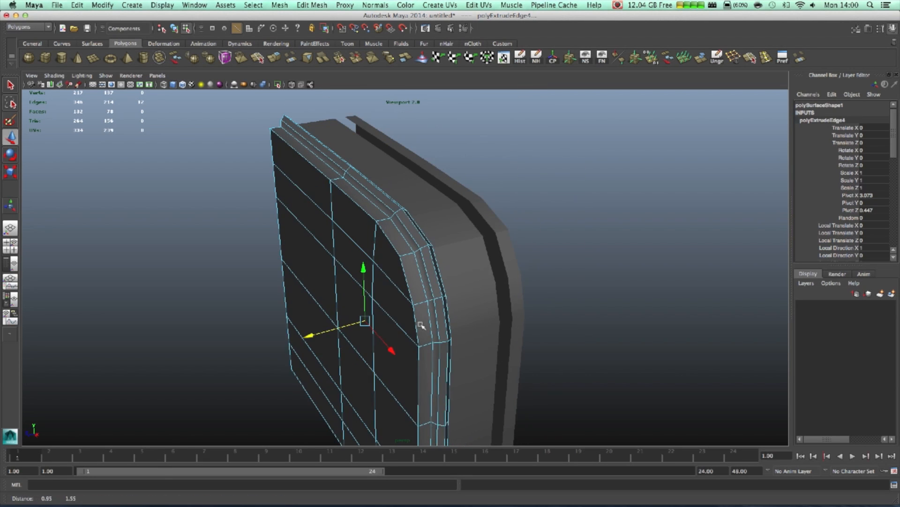
# Step: Select the ridge edges along the middle of the new rim, around the top, rounded corners, side and bottom
pyautogui.click(407, 219)
pyautogui.keyDown('alt'); pyautogui.moveTo(346, 223); pyautogui.dragTo(288, 197); pyautogui.keyUp('alt')
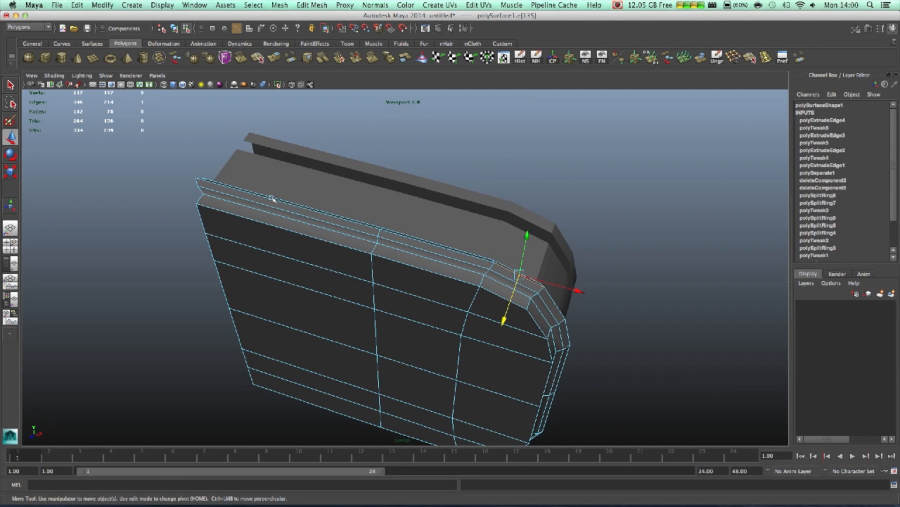
pyautogui.click(373, 227)
pyautogui.keyDown('shift'); pyautogui.click(424, 242); pyautogui.keyUp('shift')
pyautogui.keyDown('alt'); pyautogui.moveTo(471, 297); pyautogui.dragTo(267, 338); pyautogui.keyUp('alt')
pyautogui.click(265, 412)
pyautogui.keyDown('shift'); pyautogui.click(451, 394); pyautogui.keyUp('shift')
pyautogui.keyDown('shift'); pyautogui.click(488, 368); pyautogui.keyUp('shift')
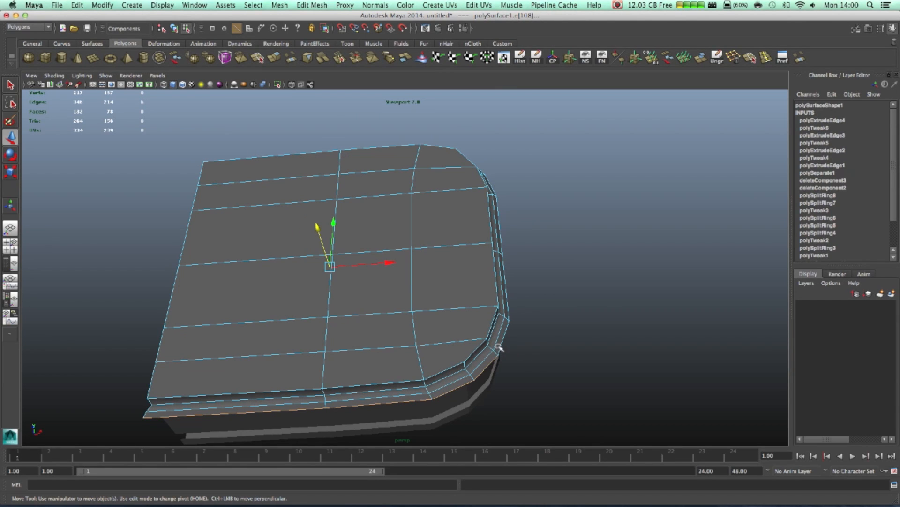
pyautogui.keyDown('alt'); pyautogui.moveTo(533, 345); pyautogui.dragTo(535, 386); pyautogui.keyUp('alt')
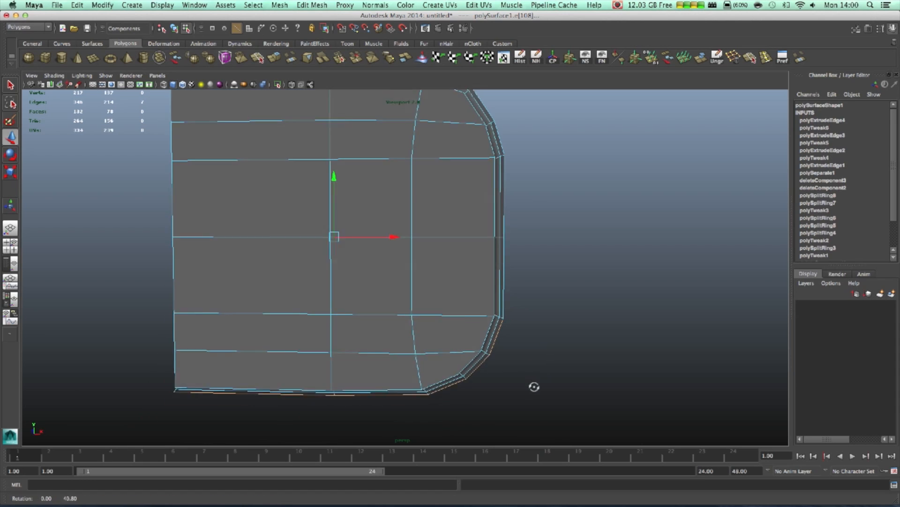
pyautogui.scroll(-3, 504, 293)
pyautogui.keyDown('alt'); pyautogui.moveTo(517, 275); pyautogui.dragTo(473, 331); pyautogui.keyUp('alt')
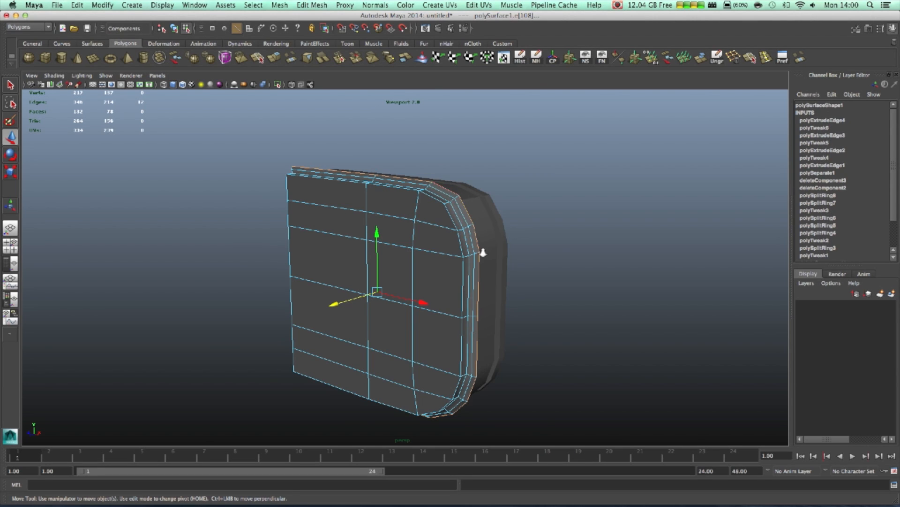
# Step: Scale the selected ridge edges to shape the rim, and check the front piece in smooth preview
pyautogui.scroll(3, 483, 252)
pyautogui.keyDown('alt'); pyautogui.moveTo(469, 305); pyautogui.dragTo(372, 370); pyautogui.keyUp('alt')
pyautogui.press('e')
pyautogui.press('r')
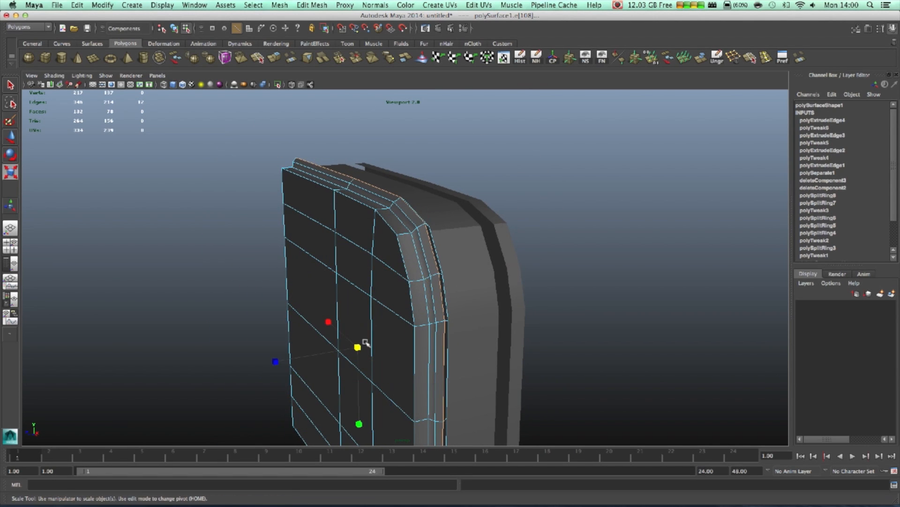
pyautogui.press('3')
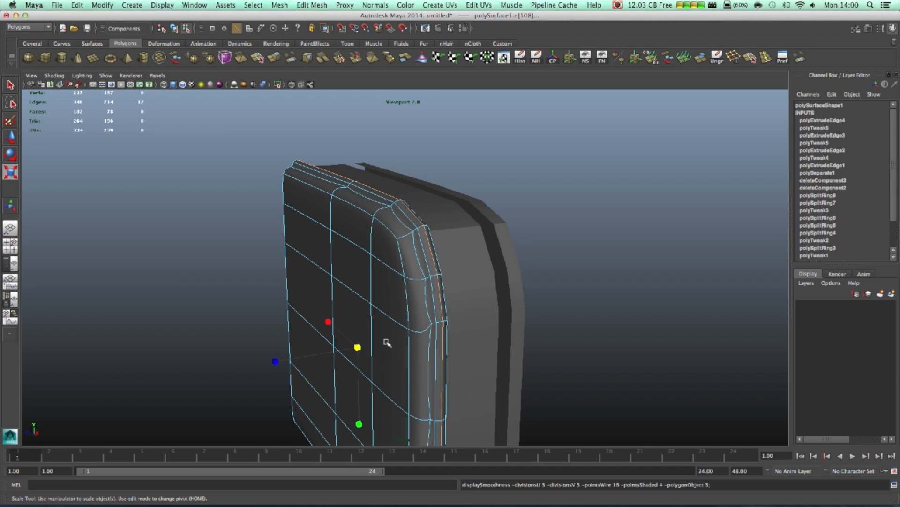
pyautogui.moveTo(540, 308)
pyautogui.keyDown('alt'); pyautogui.mouseDown()
pyautogui.moveTo(541, 284)
pyautogui.moveTo(520, 280)
pyautogui.moveTo(577, 290)
pyautogui.moveTo(511, 301)
pyautogui.moveTo(521, 316)
pyautogui.moveTo(561, 316)
pyautogui.moveTo(542, 310)
pyautogui.mouseUp(); pyautogui.keyUp('alt')
pyautogui.keyDown('alt'); pyautogui.moveTo(420, 308); pyautogui.dragTo(367, 346); pyautogui.keyUp('alt')
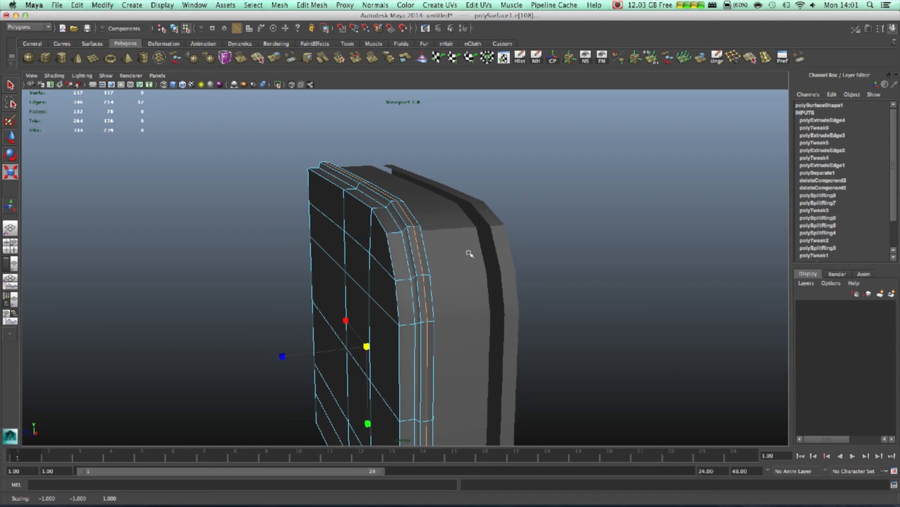
pyautogui.keyDown('alt'); pyautogui.moveTo(414, 254); pyautogui.dragTo(394, 258); pyautogui.keyUp('alt')
# Step: Select the edges just in front of the rim's ridge along the top, upper corner and side, undoing stray selections
pyautogui.click(300, 162)
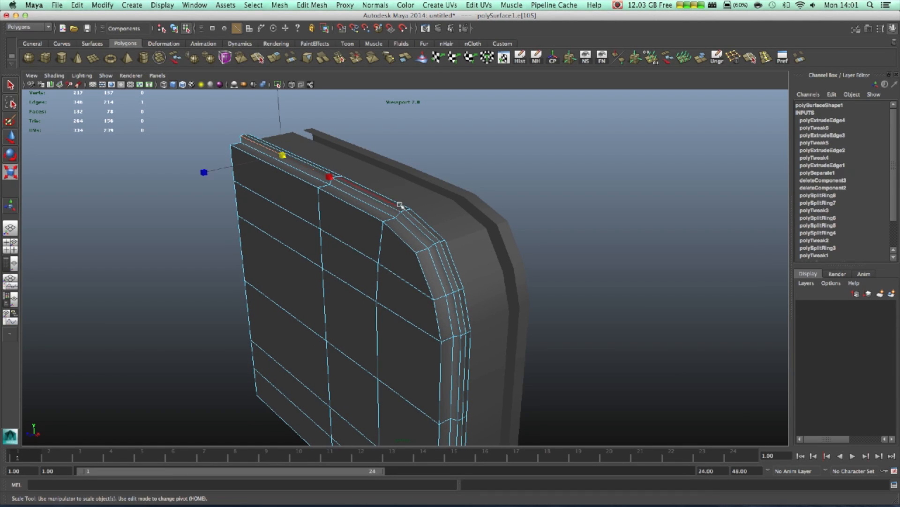
pyautogui.click(419, 229)
pyautogui.keyDown('alt'); pyautogui.moveTo(485, 338); pyautogui.dragTo(473, 256); pyautogui.keyUp('alt')
pyautogui.keyDown('shift'); pyautogui.click(466, 277); pyautogui.keyUp('shift')
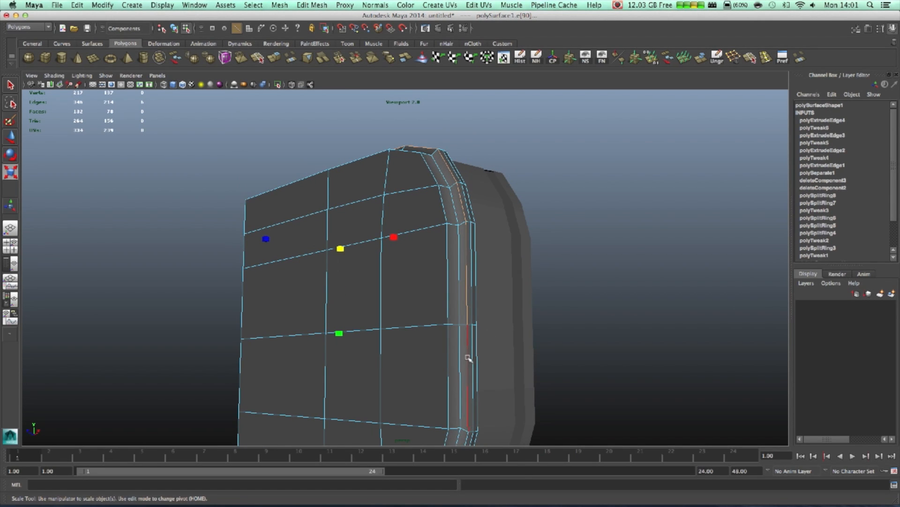
pyautogui.keyDown('shift'); pyautogui.click(472, 363); pyautogui.keyUp('shift')
pyautogui.keyDown('alt'); pyautogui.moveTo(487, 362); pyautogui.dragTo(510, 234, button='middle'); pyautogui.keyUp('alt')
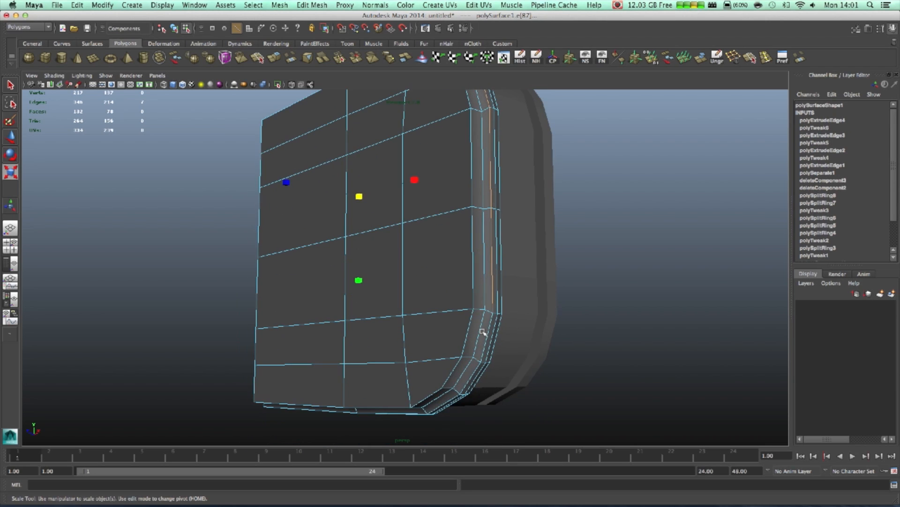
pyautogui.press('z')
pyautogui.press('z')
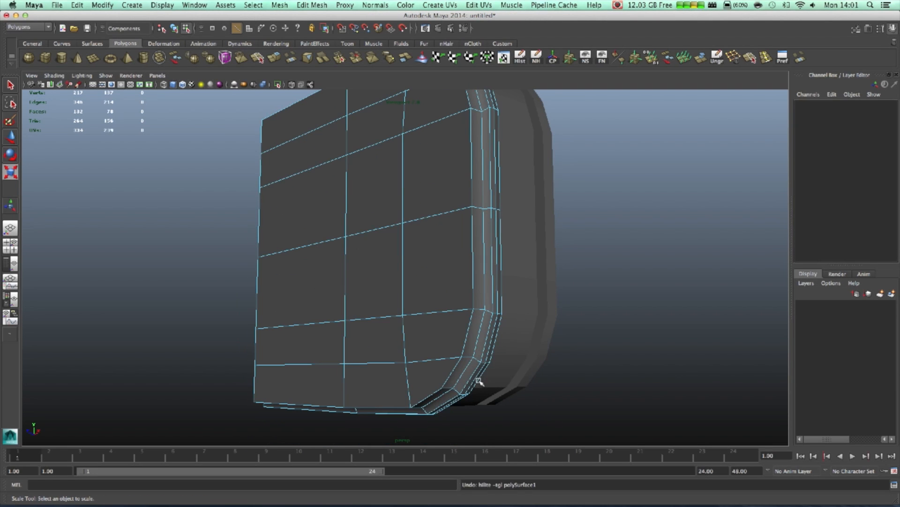
pyautogui.press('z')
# Step: Extend the edge selection around the lower corner and along the bottom of the rim, undoing stray selections
pyautogui.keyDown('alt'); pyautogui.moveTo(522, 368); pyautogui.dragTo(476, 294); pyautogui.keyUp('alt')
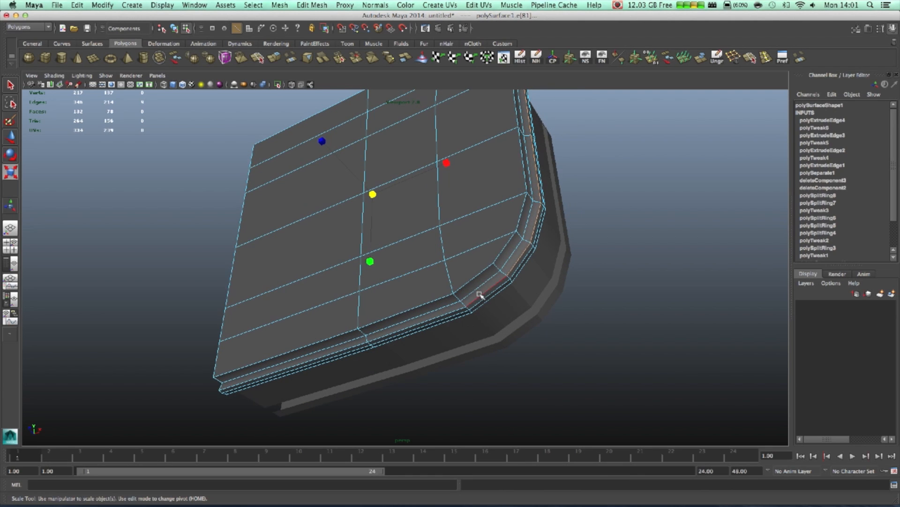
pyautogui.press('z')
pyautogui.click(451, 311)
pyautogui.press('z')
pyautogui.doubleClick(484, 303)
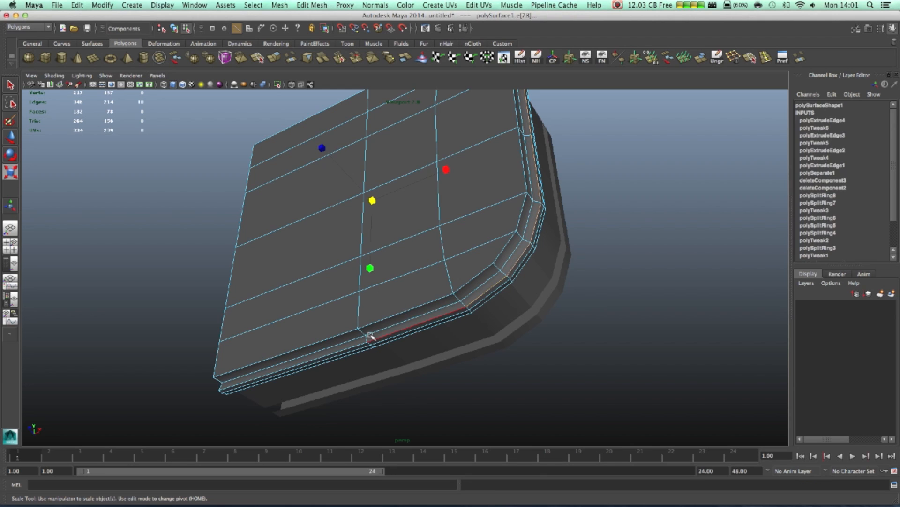
pyautogui.press('z')
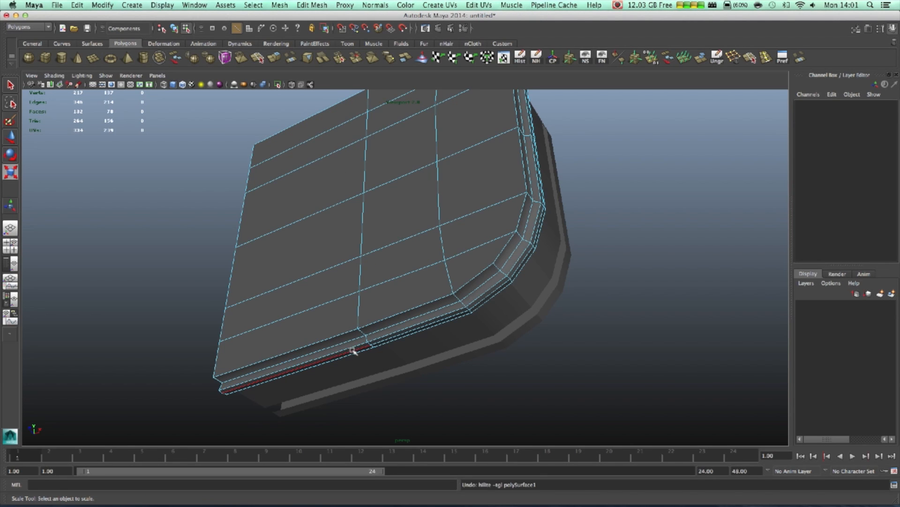
pyautogui.doubleClick(354, 350)
# Step: Add the edges just behind the rim's ridge to the selection, all the way around the front piece
pyautogui.keyDown('alt'); pyautogui.moveTo(499, 356); pyautogui.dragTo(430, 334); pyautogui.keyUp('alt')
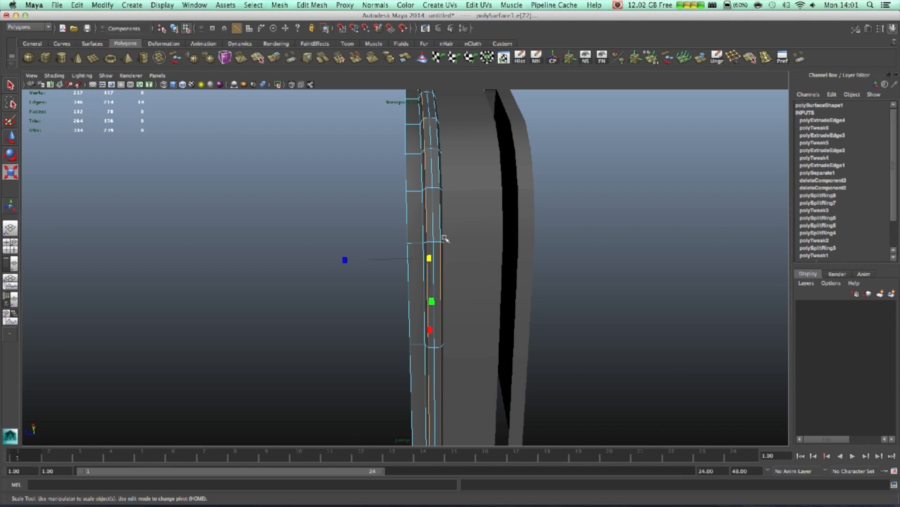
pyautogui.keyDown('alt'); pyautogui.moveTo(482, 235); pyautogui.dragTo(439, 251); pyautogui.keyUp('alt')
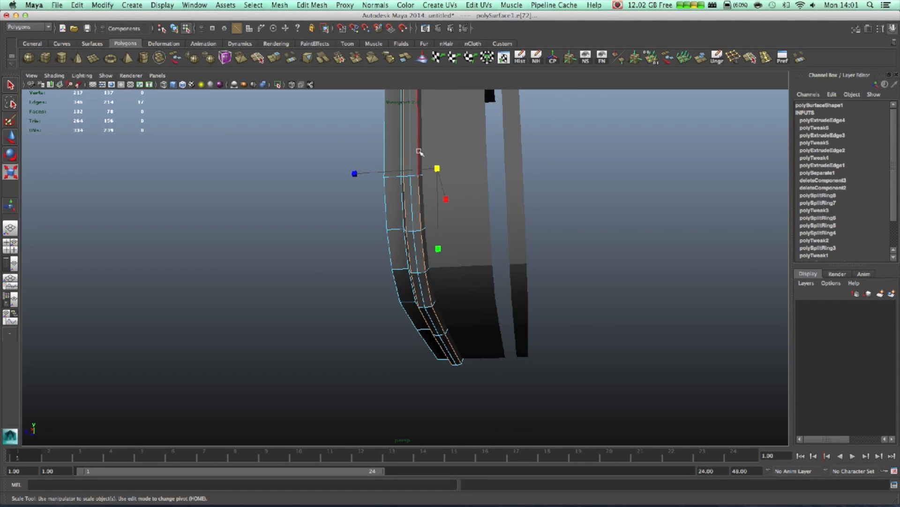
pyautogui.keyDown('alt'); pyautogui.moveTo(463, 168); pyautogui.dragTo(449, 292); pyautogui.keyUp('alt')
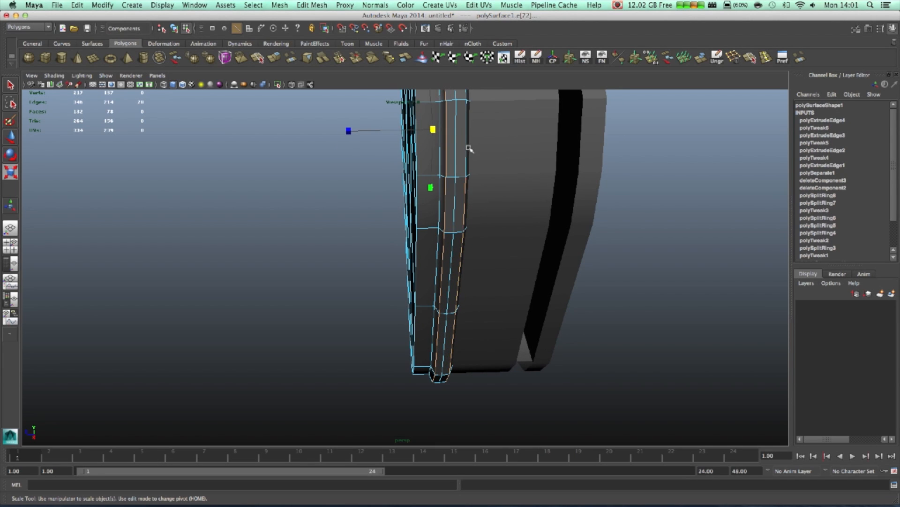
pyautogui.keyDown('alt'); pyautogui.moveTo(475, 145); pyautogui.dragTo(490, 332); pyautogui.keyUp('alt')
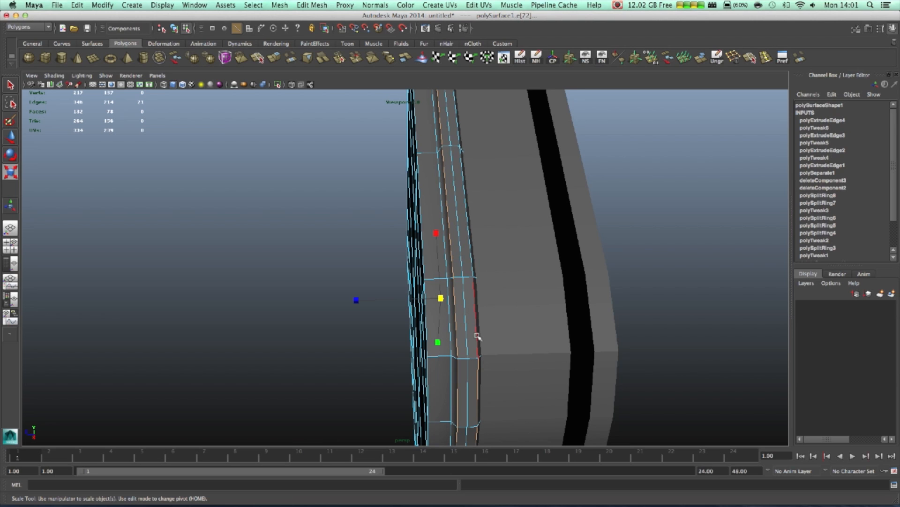
pyautogui.keyDown('alt'); pyautogui.moveTo(460, 133); pyautogui.dragTo(440, 357); pyautogui.keyUp('alt')
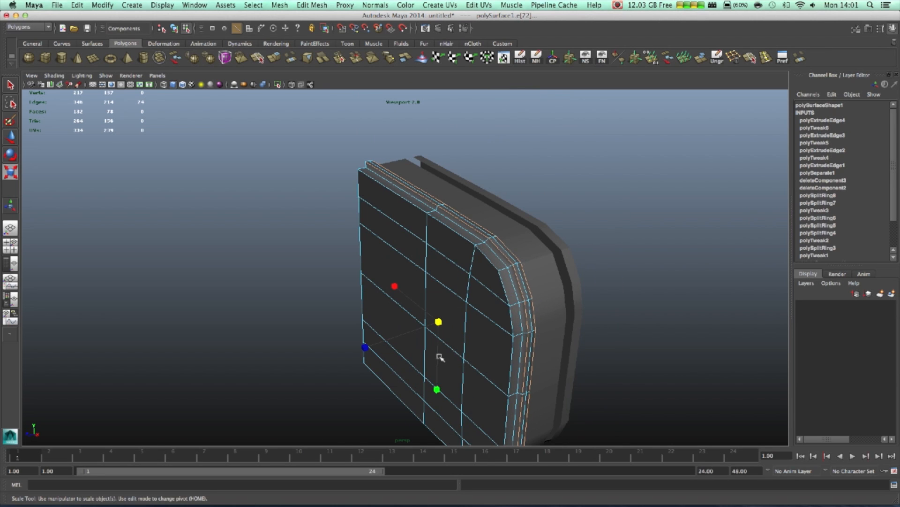
# Step: Scale the selected rim edges slightly, widen them along the depth axis, and preview the front piece smoothed
pyautogui.moveTo(439, 324); pyautogui.dragTo(437, 325)
pyautogui.keyDown('alt'); pyautogui.moveTo(439, 323); pyautogui.dragTo(490, 318, button='right'); pyautogui.keyUp('alt')
pyautogui.keyDown('alt'); pyautogui.moveTo(490, 317); pyautogui.dragTo(399, 331); pyautogui.keyUp('alt')
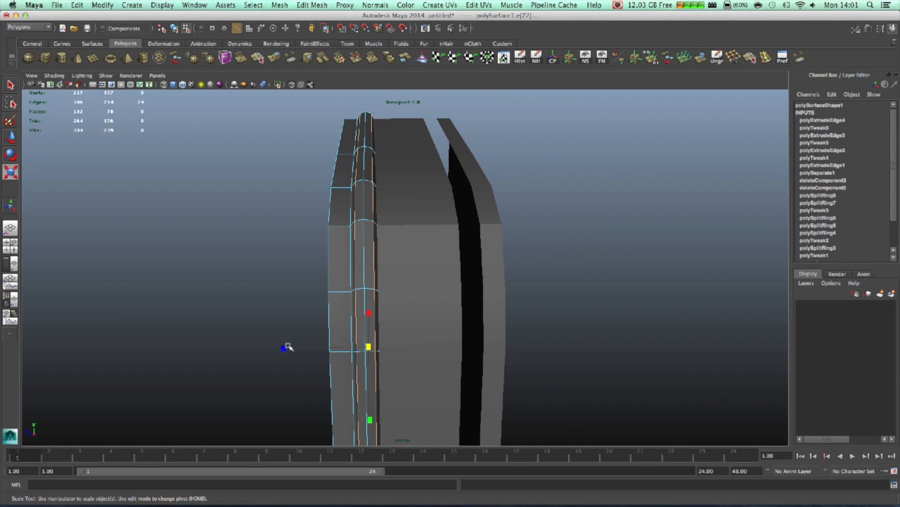
pyautogui.moveTo(287, 348); pyautogui.dragTo(277, 350)
pyautogui.press('3')
pyautogui.click(278, 283)
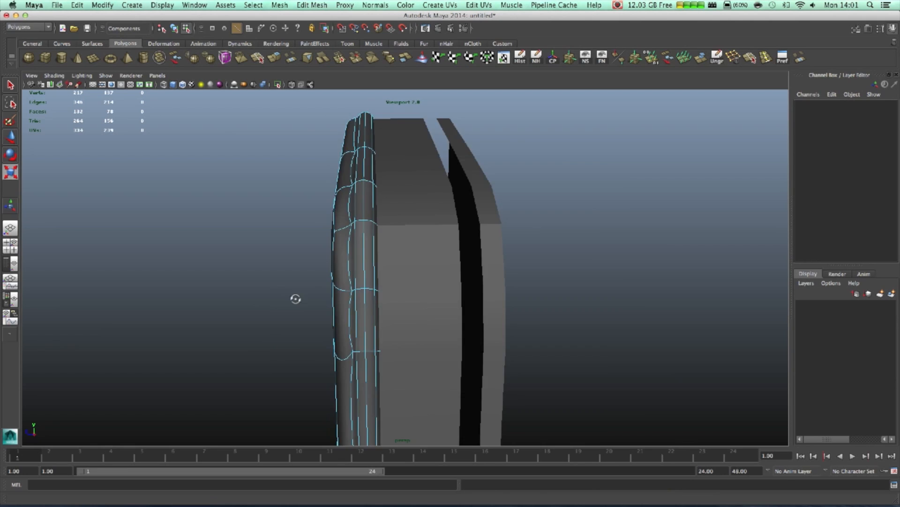
# Step: Return to object mode and examine the front piece's rim without its wireframe, up close and from further away
pyautogui.keyDown('alt'); pyautogui.moveTo(296, 299); pyautogui.dragTo(471, 228); pyautogui.keyUp('alt')
pyautogui.moveTo(484, 210); pyautogui.dragTo(529, 191, button='right')
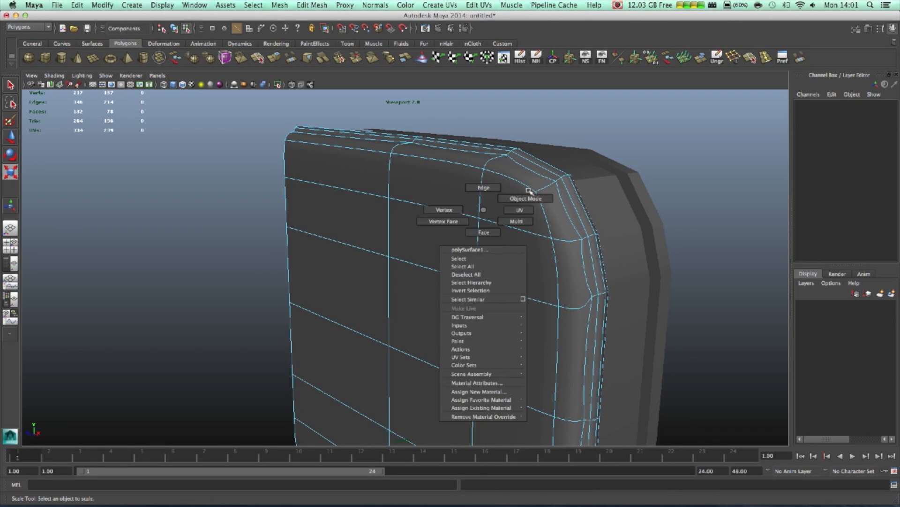
pyautogui.click(530, 260)
pyautogui.click(701, 233)
pyautogui.scroll(-5, 555, 286)
pyautogui.moveTo(555, 285)
pyautogui.keyDown('alt'); pyautogui.mouseDown()
pyautogui.moveTo(577, 290)
pyautogui.moveTo(519, 292)
pyautogui.moveTo(556, 290)
pyautogui.moveTo(549, 287)
pyautogui.mouseUp(); pyautogui.keyUp('alt')
pyautogui.press('r')
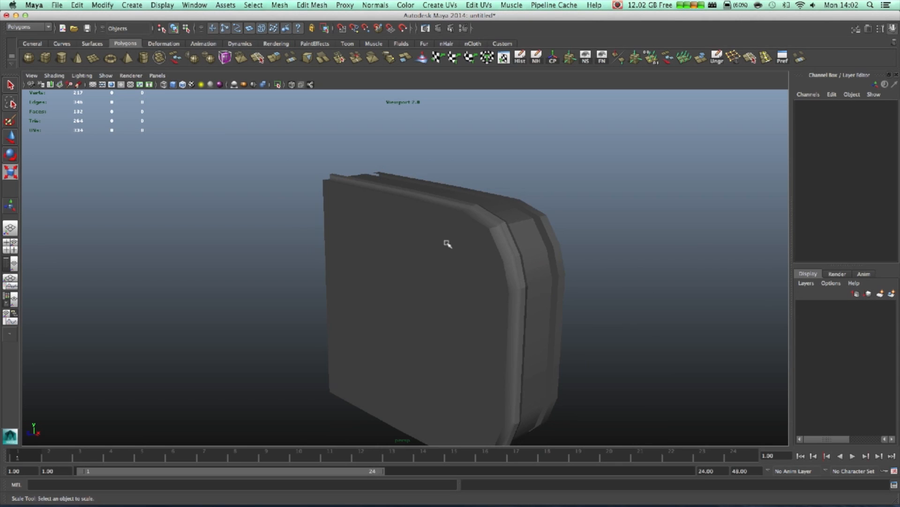
# Step: Switch the front piece to edge mode and select the front face's border edges along the top, upper corner and side
pyautogui.click(446, 243)
pyautogui.scroll(5, 462, 234)
pyautogui.keyDown('alt'); pyautogui.moveTo(479, 221); pyautogui.dragTo(465, 220); pyautogui.keyUp('alt')
pyautogui.rightClick(402, 178)
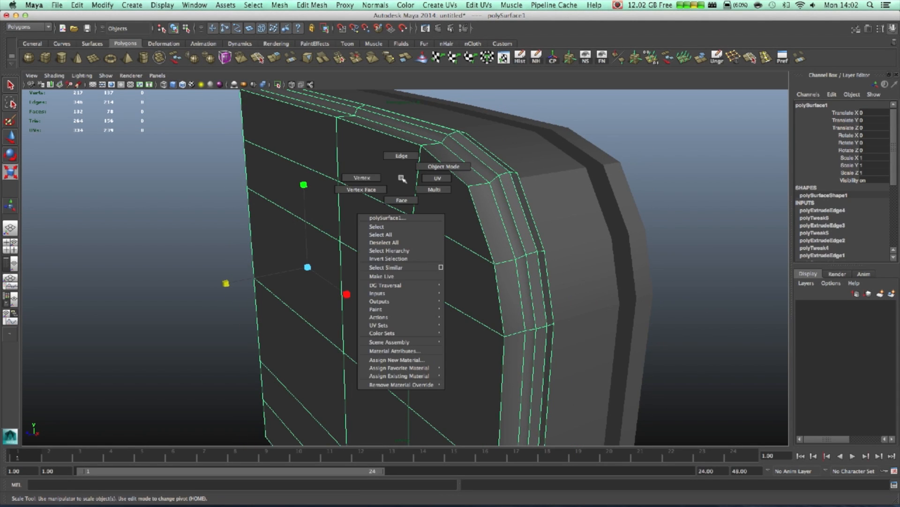
pyautogui.moveTo(402, 154); pyautogui.dragTo(403, 155, button='right')
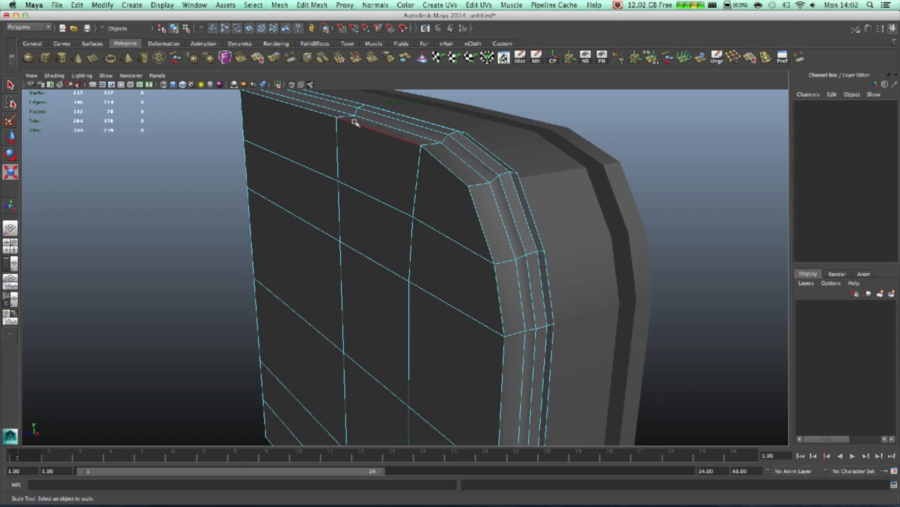
pyautogui.click(313, 113)
pyautogui.keyDown('shift'); pyautogui.click(390, 135); pyautogui.keyUp('shift')
pyautogui.keyDown('shift'); pyautogui.click(498, 312); pyautogui.keyUp('shift')
# Step: Add the front face's border edges along the bottom and around the lower corner to the selection
pyautogui.keyDown('alt'); pyautogui.moveTo(509, 347); pyautogui.dragTo(292, 378); pyautogui.keyUp('alt')
pyautogui.keyDown('shift'); pyautogui.click(292, 378); pyautogui.keyUp('shift')
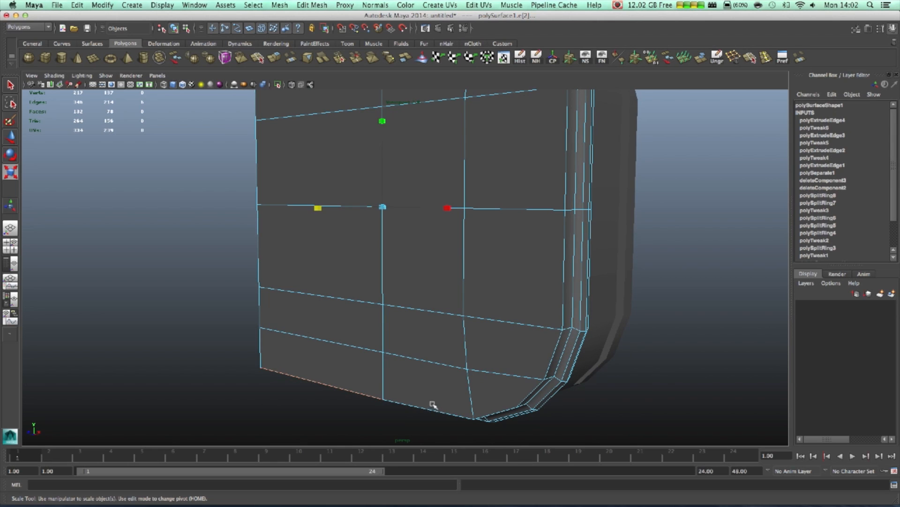
pyautogui.keyDown('alt'); pyautogui.moveTo(502, 406); pyautogui.dragTo(488, 318); pyautogui.keyUp('alt')
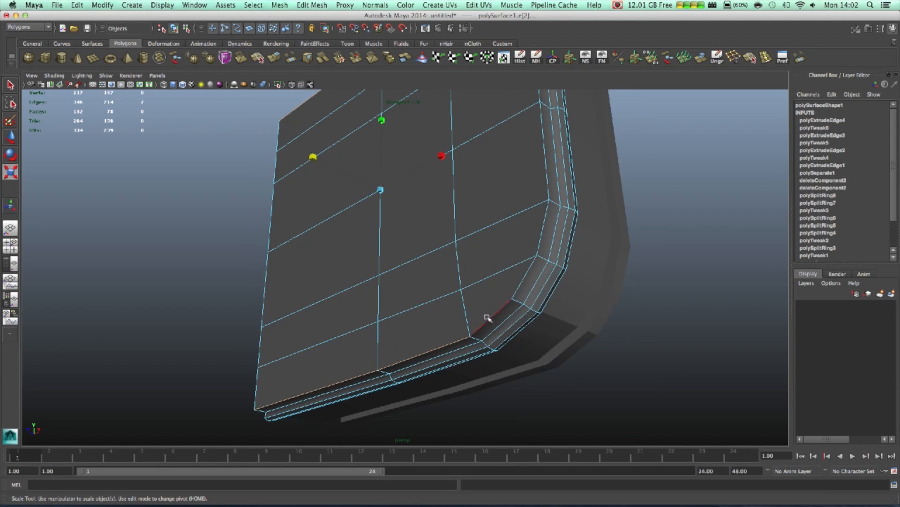
pyautogui.keyDown('shift'); pyautogui.click(490, 319); pyautogui.keyUp('shift')
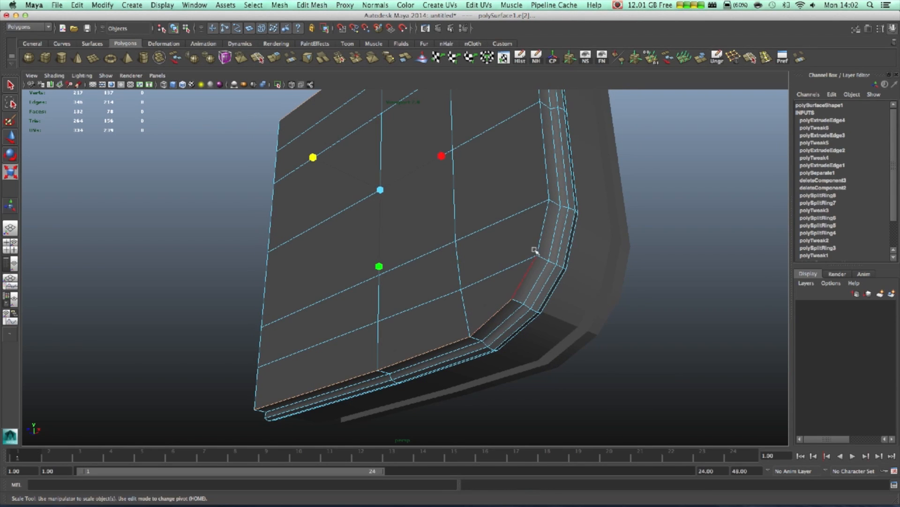
pyautogui.keyDown('alt'); pyautogui.moveTo(553, 204); pyautogui.dragTo(429, 306); pyautogui.keyUp('alt')
pyautogui.keyDown('shift'); pyautogui.click(506, 277); pyautogui.keyUp('shift')
# Step: Move the selected front border edges back in depth, fine-tune their position, and check the front piece in smooth preview
pyautogui.press('w')
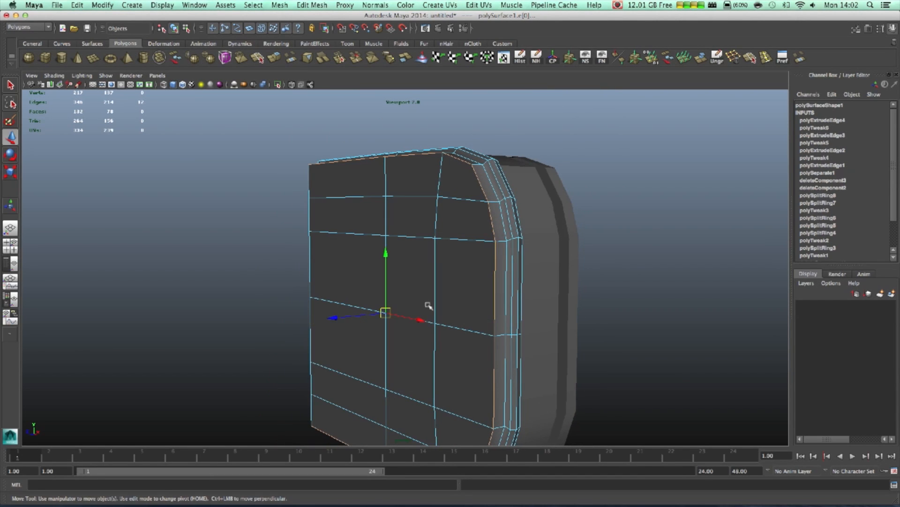
pyautogui.moveTo(336, 319); pyautogui.dragTo(371, 316)
pyautogui.press('r')
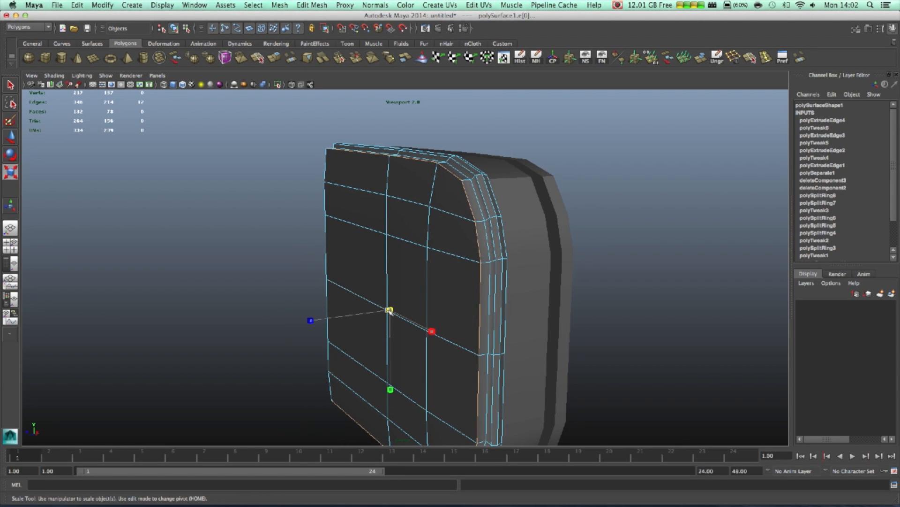
pyautogui.press('w')
pyautogui.moveTo(343, 315); pyautogui.dragTo(339, 318)
pyautogui.press('3')
pyautogui.keyDown('alt'); pyautogui.moveTo(521, 278); pyautogui.dragTo(470, 215); pyautogui.keyUp('alt')
pyautogui.press('F8')
pyautogui.click(654, 249)
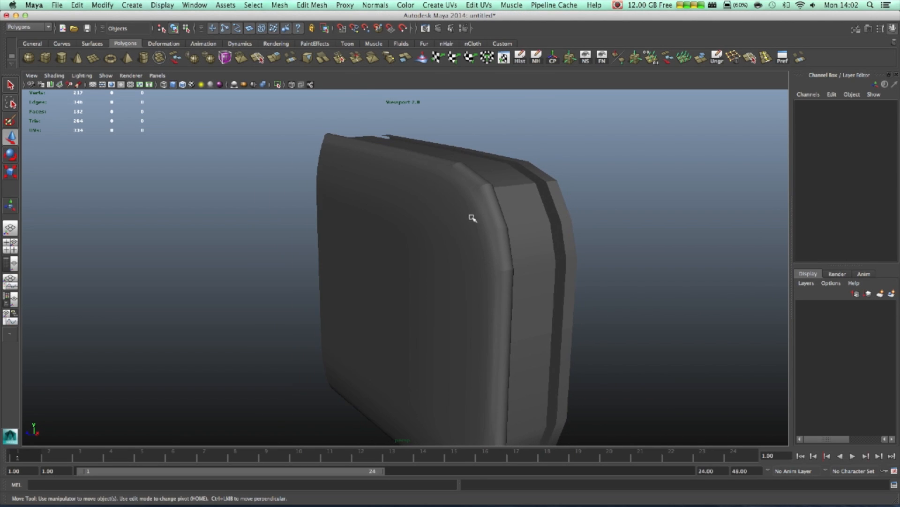
# Step: Turn off smooth preview, select the front piece's edges except along the open centre side, and apply Soften Edge
pyautogui.click(471, 215)
pyautogui.press('1')
pyautogui.moveTo(461, 194); pyautogui.dragTo(436, 194, button='right')
pyautogui.scroll(-5, 509, 368)
pyautogui.keyDown('alt'); pyautogui.moveTo(508, 367); pyautogui.dragTo(358, 190); pyautogui.keyUp('alt')
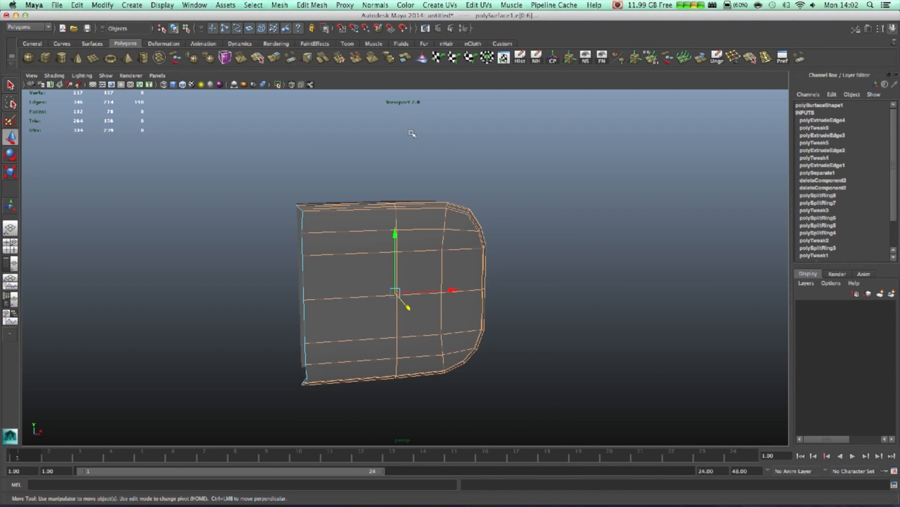
pyautogui.click(374, 5)
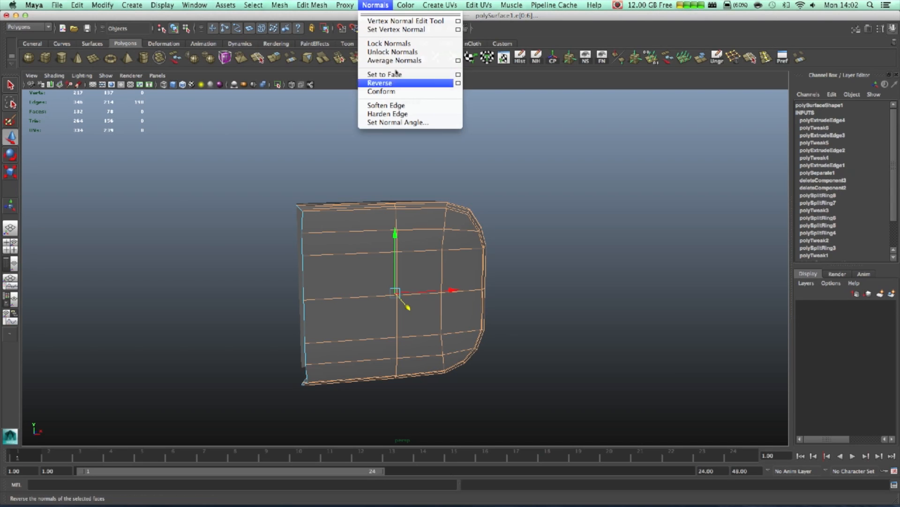
pyautogui.click(402, 107)
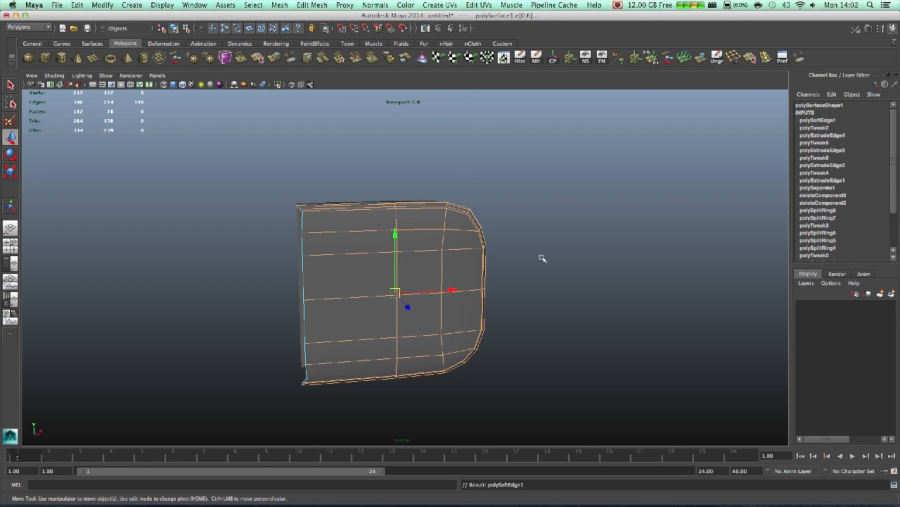
pyautogui.click(520, 265)
# Step: Return the front piece to object mode and inspect the softened surface in smooth preview
pyautogui.keyDown('alt'); pyautogui.moveTo(520, 266); pyautogui.dragTo(388, 245); pyautogui.keyUp('alt')
pyautogui.moveTo(389, 243); pyautogui.dragTo(407, 228, button='right')
pyautogui.keyDown('alt'); pyautogui.moveTo(548, 231); pyautogui.dragTo(576, 239); pyautogui.keyUp('alt')
pyautogui.click(478, 258)
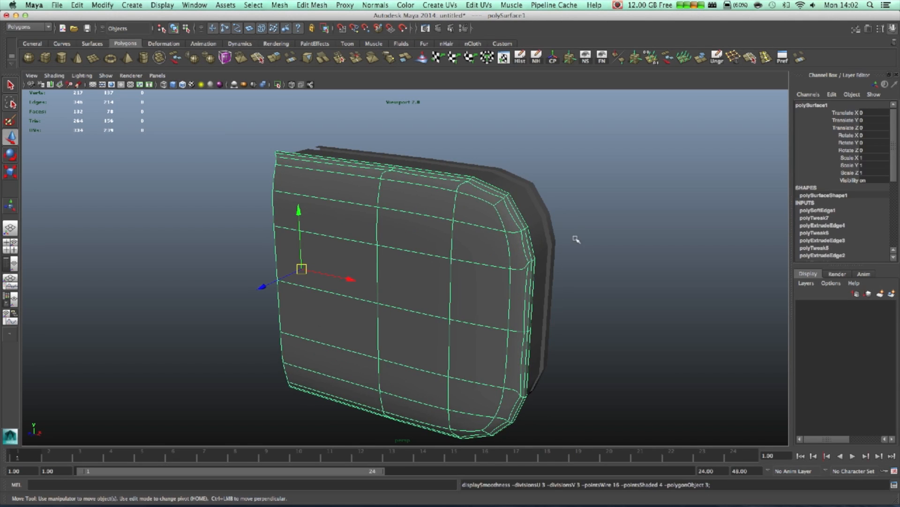
pyautogui.click(577, 239)
pyautogui.keyDown('alt'); pyautogui.moveTo(533, 258); pyautogui.dragTo(482, 262); pyautogui.keyUp('alt')
# Step: Select the edges around the rim's upper corner, apply Soften Edge to them, and return to object mode
pyautogui.click(498, 253)
pyautogui.scroll(3, 442, 276)
pyautogui.moveTo(441, 275); pyautogui.dragTo(435, 244, button='right')
pyautogui.click(436, 253)
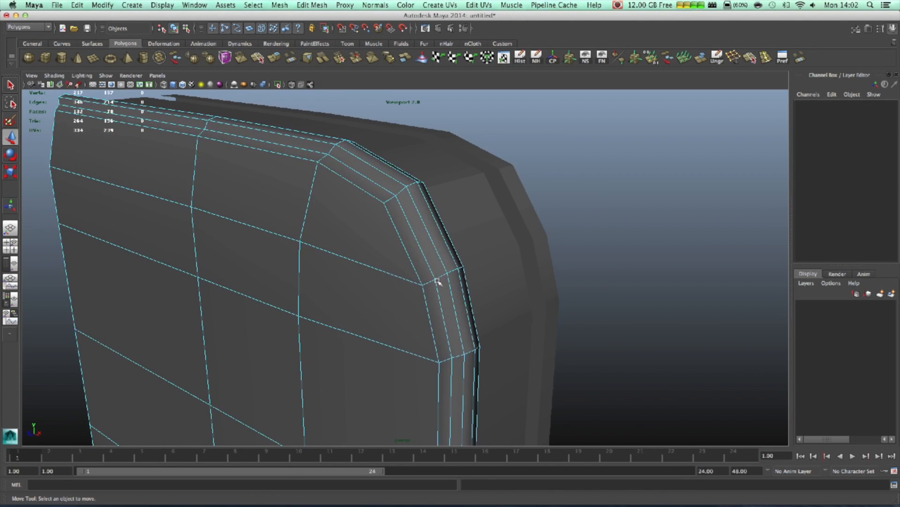
pyautogui.click(430, 283)
pyautogui.doubleClick(442, 287)
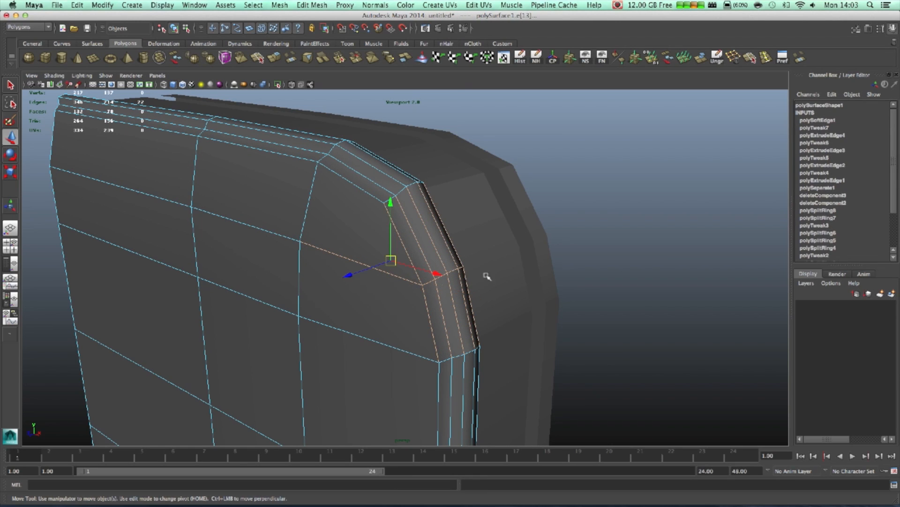
pyautogui.click(376, 5)
pyautogui.click(404, 106)
pyautogui.click(524, 277)
pyautogui.moveTo(428, 281); pyautogui.dragTo(469, 268, button='right')
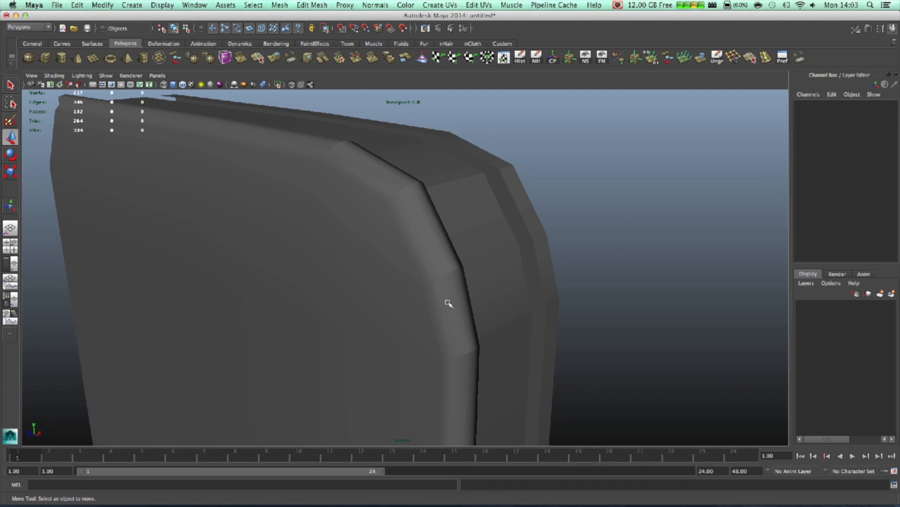
# Step: Examine the front piece's rounded corner and rim in smooth preview from several angles and distances
pyautogui.click(450, 304)
pyautogui.click(598, 286)
pyautogui.keyDown('alt'); pyautogui.moveTo(410, 329); pyautogui.dragTo(497, 267); pyautogui.keyUp('alt')
pyautogui.click(582, 256)
pyautogui.scroll(-5, 652, 219)
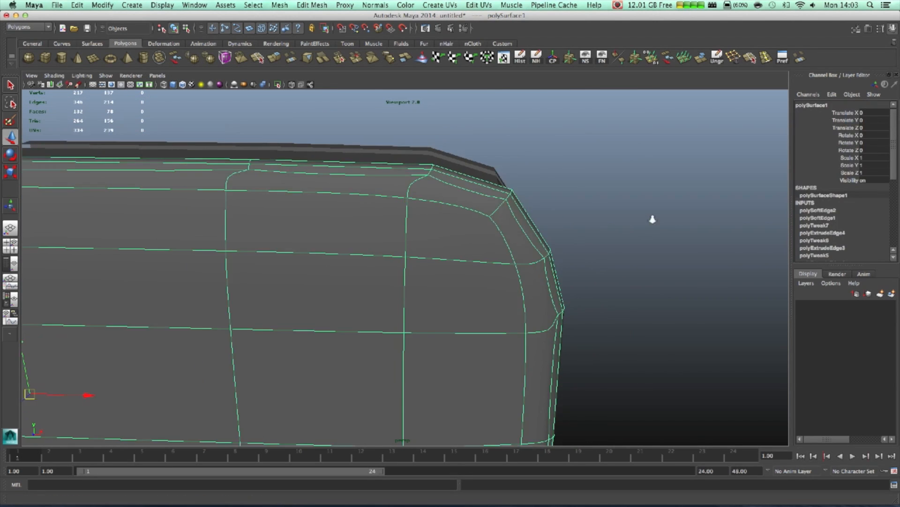
pyautogui.scroll(-2, 446, 321)
pyautogui.keyDown('alt'); pyautogui.moveTo(560, 288); pyautogui.dragTo(458, 310); pyautogui.keyUp('alt')
pyautogui.click(541, 299)
pyautogui.scroll(-4, 540, 299)
pyautogui.scroll(3, 383, 268)
pyautogui.scroll(2, 384, 236)
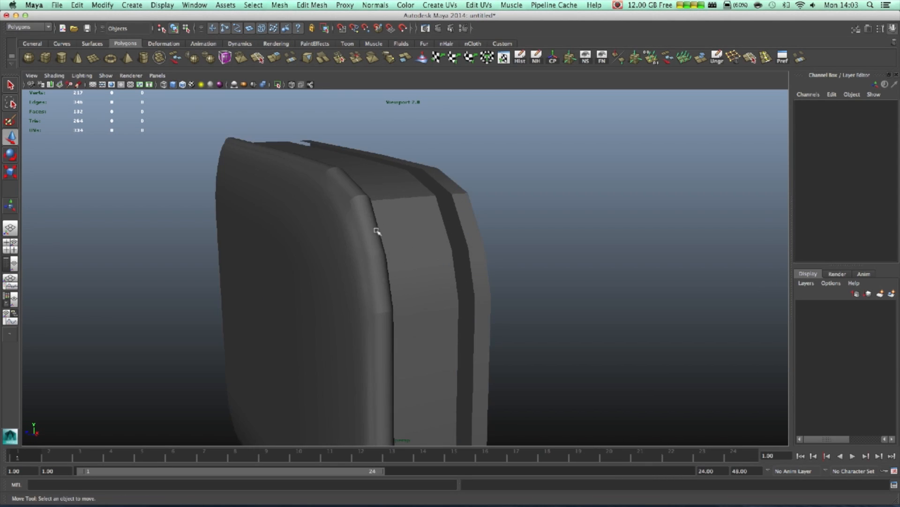
# Step: Turn off the front piece's smooth preview and select the rim faces at its upper corner
pyautogui.click(367, 194)
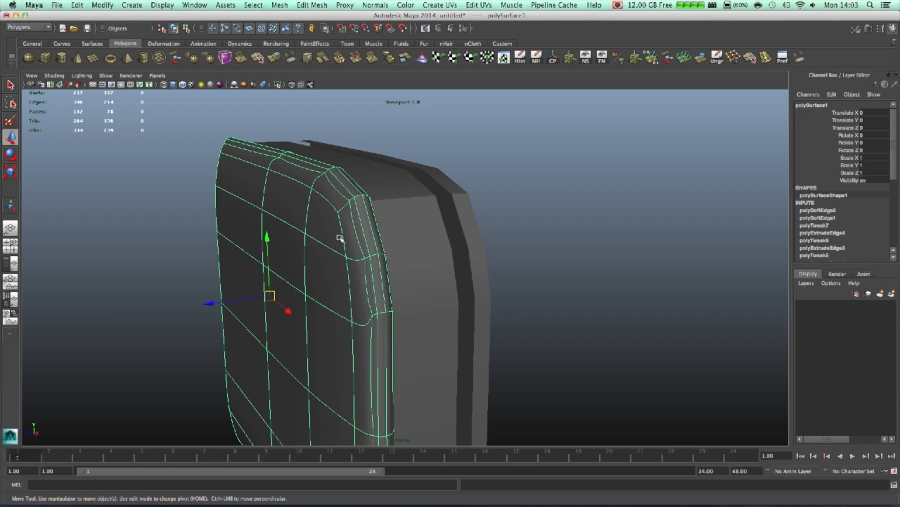
pyautogui.press('1')
pyautogui.keyDown('alt'); pyautogui.moveTo(350, 254); pyautogui.dragTo(319, 189); pyautogui.keyUp('alt')
pyautogui.moveTo(319, 189); pyautogui.dragTo(359, 197, button='right')
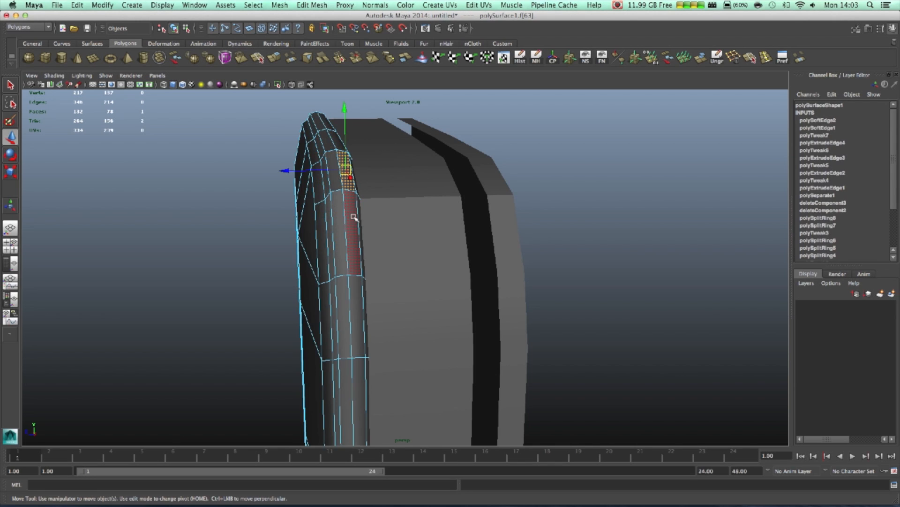
pyautogui.moveTo(375, 212); pyautogui.dragTo(338, 259)
# Step: In the right side view, replace the selection with all the rim faces behind the front border
pyautogui.press('space')
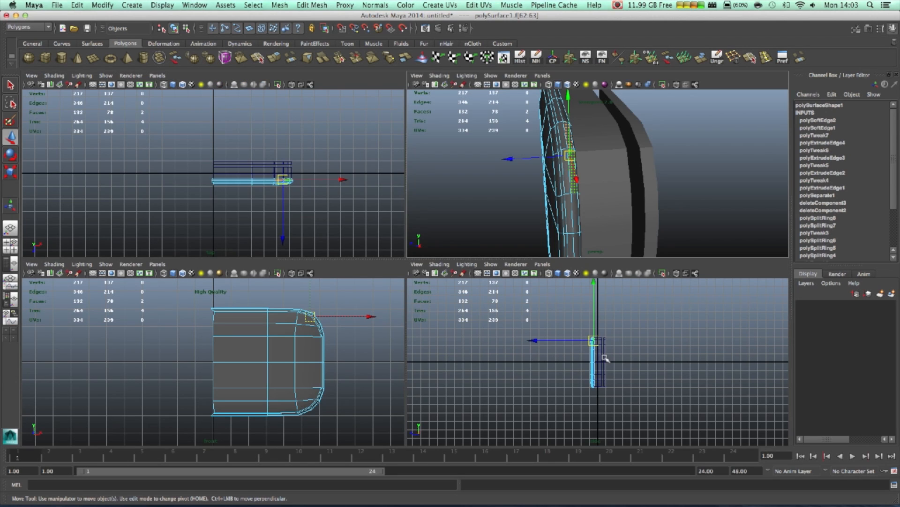
pyautogui.press('space')
pyautogui.scroll(5, 488, 263)
pyautogui.keyDown('alt'); pyautogui.moveTo(449, 330); pyautogui.dragTo(537, 420, button='middle'); pyautogui.keyUp('alt')
pyautogui.click(515, 370)
pyautogui.scroll(-2, 511, 364)
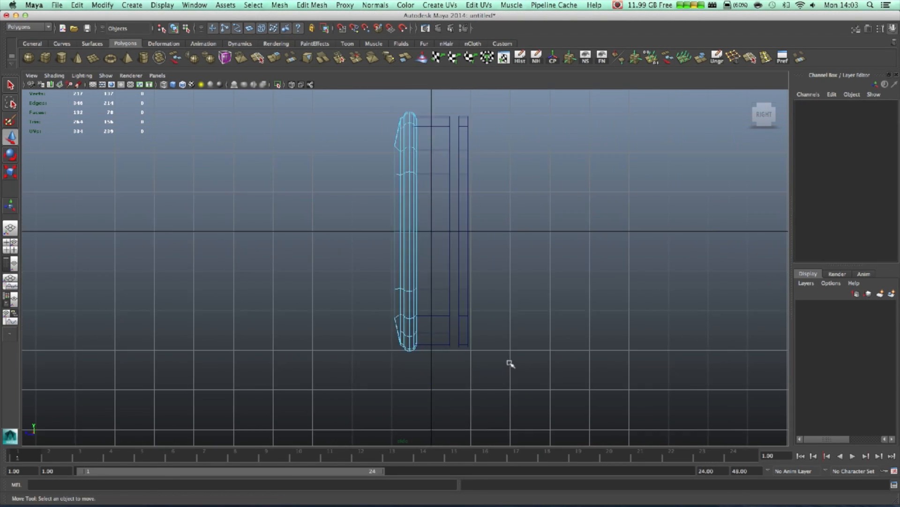
pyautogui.keyDown('alt'); pyautogui.moveTo(511, 363); pyautogui.dragTo(495, 371, button='right'); pyautogui.keyUp('alt')
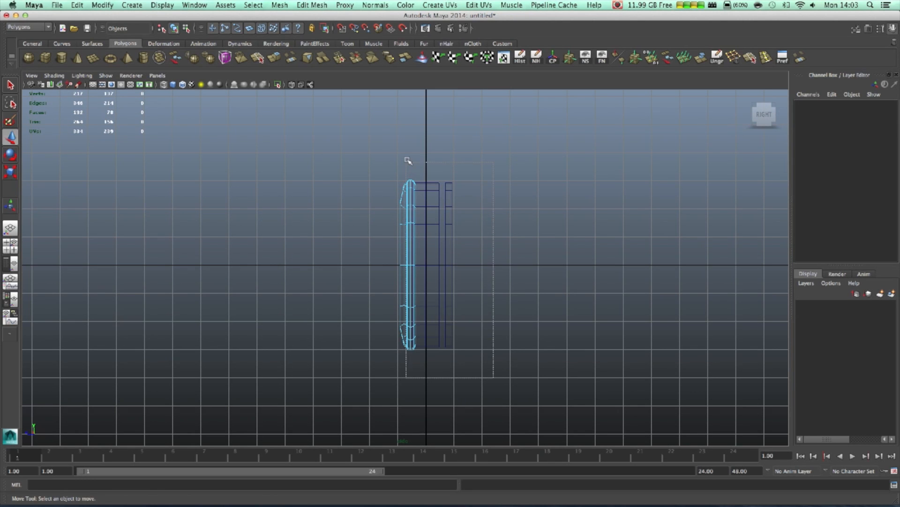
pyautogui.moveTo(408, 161); pyautogui.dragTo(407, 160)
# Step: Back in the shaded perspective view, scale the rim faces slightly inward and compress them along the depth axis
pyautogui.press('space')
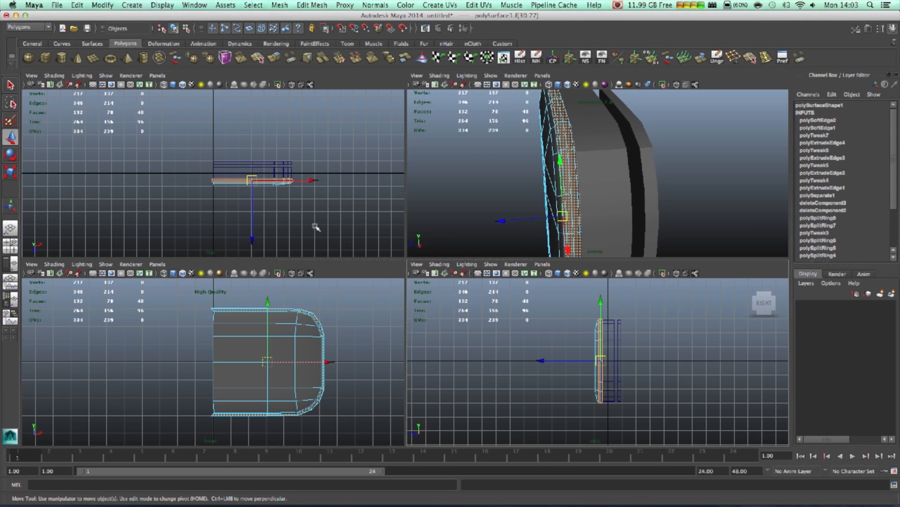
pyautogui.press('space')
pyautogui.press('space')
pyautogui.press('space')
pyautogui.keyDown('alt'); pyautogui.moveTo(452, 227); pyautogui.dragTo(450, 229); pyautogui.keyUp('alt')
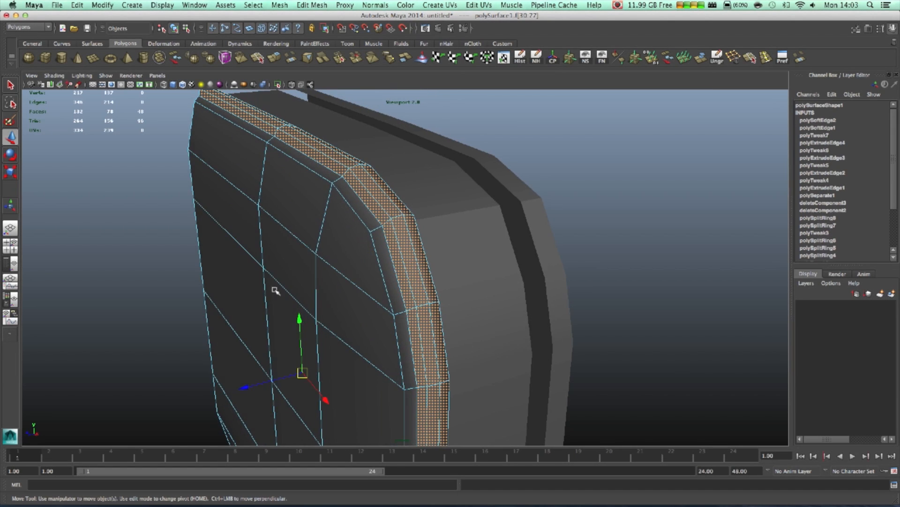
pyautogui.press('4')
pyautogui.press('1')
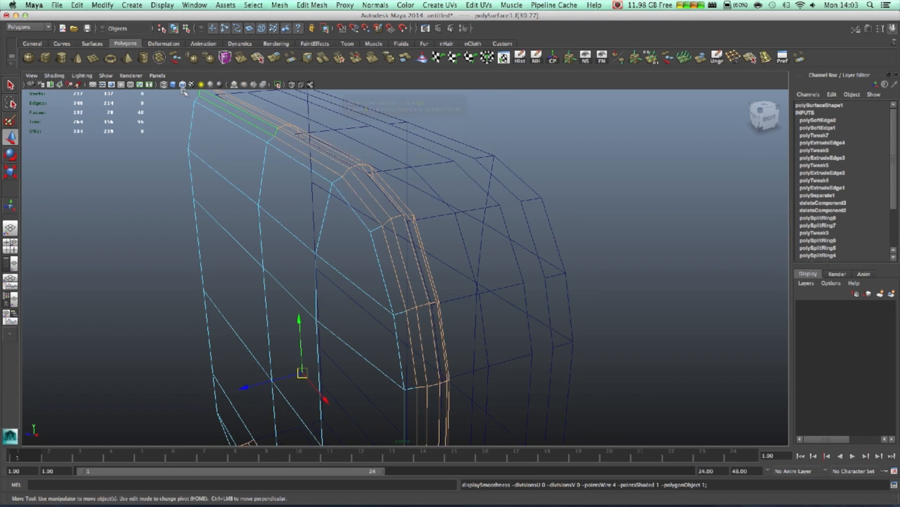
pyautogui.press('5')
pyautogui.press('r')
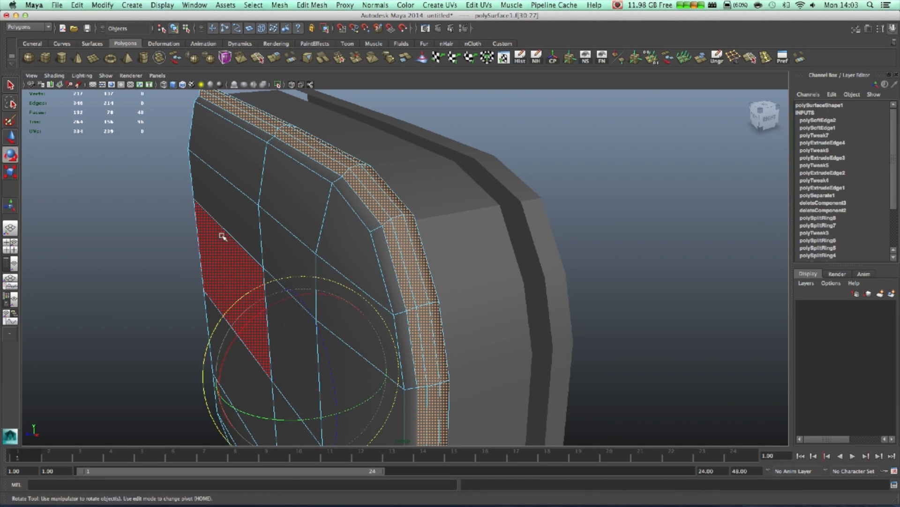
pyautogui.moveTo(300, 371); pyautogui.dragTo(301, 372)
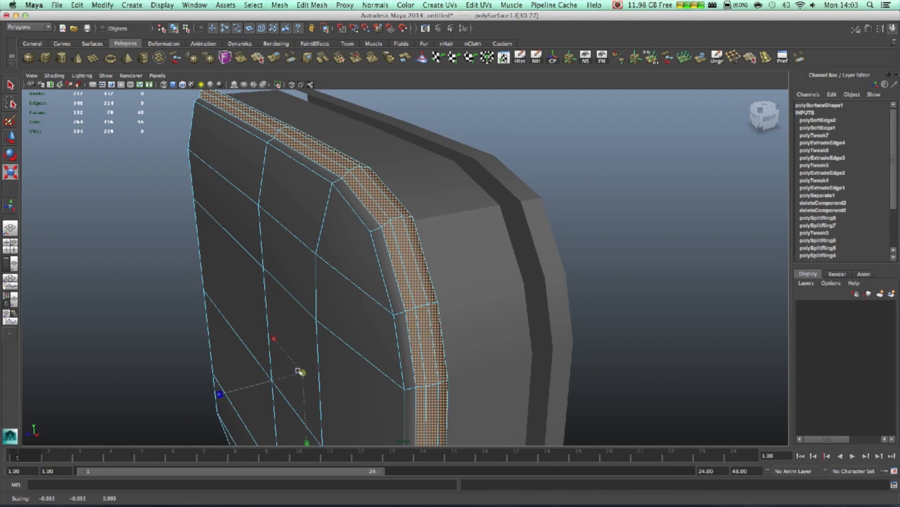
pyautogui.moveTo(218, 394); pyautogui.dragTo(268, 385)
# Step: Compare the thinned rim with smooth preview off and on, viewing it from the side and front
pyautogui.press('w')
pyautogui.press('3')
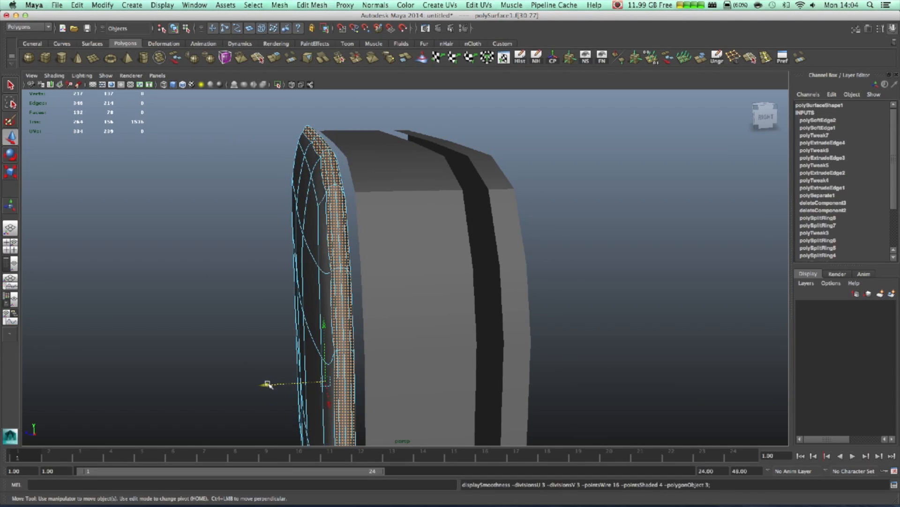
pyautogui.press('1')
pyautogui.press('r')
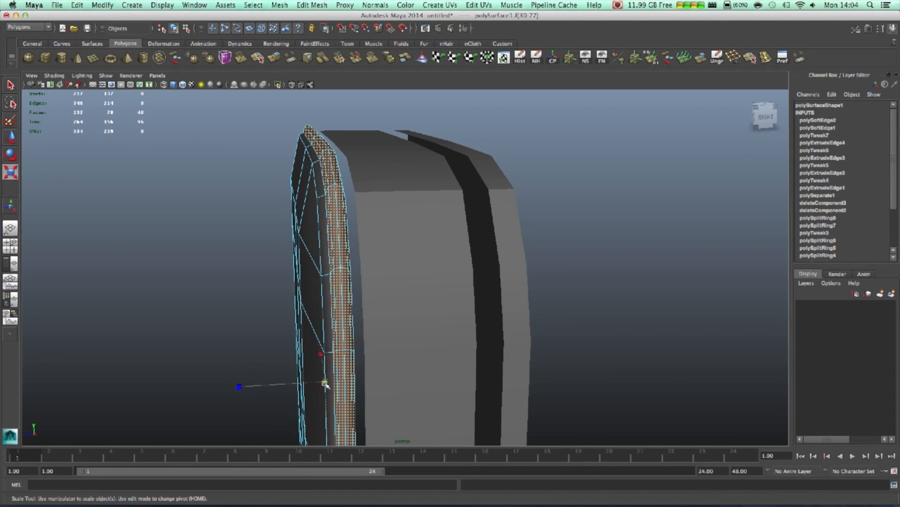
pyautogui.keyDown('alt'); pyautogui.moveTo(249, 370); pyautogui.dragTo(259, 354); pyautogui.keyUp('alt')
pyautogui.press('3')
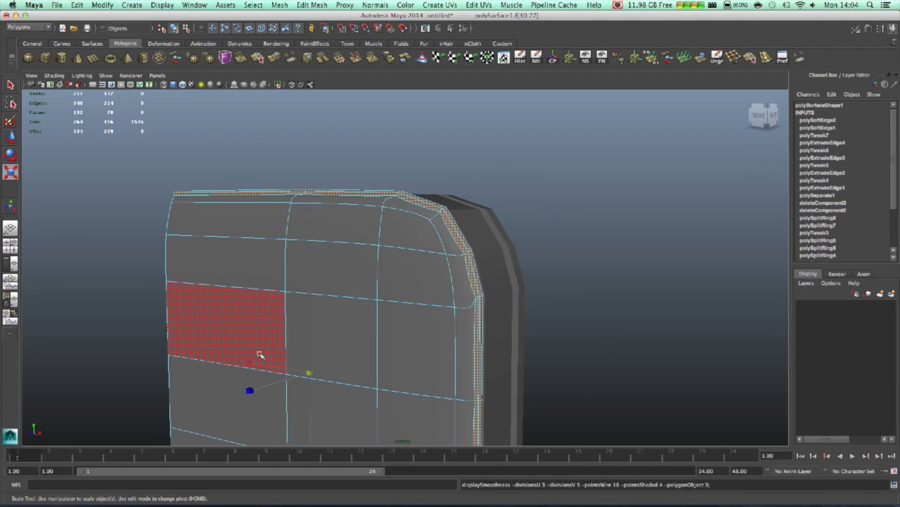
pyautogui.keyDown('alt'); pyautogui.moveTo(329, 334); pyautogui.dragTo(308, 333, button='right'); pyautogui.keyUp('alt')
pyautogui.keyDown('alt'); pyautogui.moveTo(308, 333); pyautogui.dragTo(230, 343); pyautogui.keyUp('alt')
# Step: Return to object mode, inspect the gap between rim and body, and select the front piece
pyautogui.click(543, 252)
pyautogui.moveTo(377, 231); pyautogui.dragTo(417, 218, button='right')
pyautogui.scroll(-5, 335, 255)
pyautogui.scroll(10, 330, 258)
pyautogui.moveTo(328, 260)
pyautogui.keyDown('alt'); pyautogui.mouseDown()
pyautogui.moveTo(350, 269)
pyautogui.moveTo(395, 262)
pyautogui.moveTo(356, 269)
pyautogui.moveTo(354, 255)
pyautogui.moveTo(317, 258)
pyautogui.moveTo(332, 263)
pyautogui.mouseUp(); pyautogui.keyUp('alt')
pyautogui.click(357, 261)
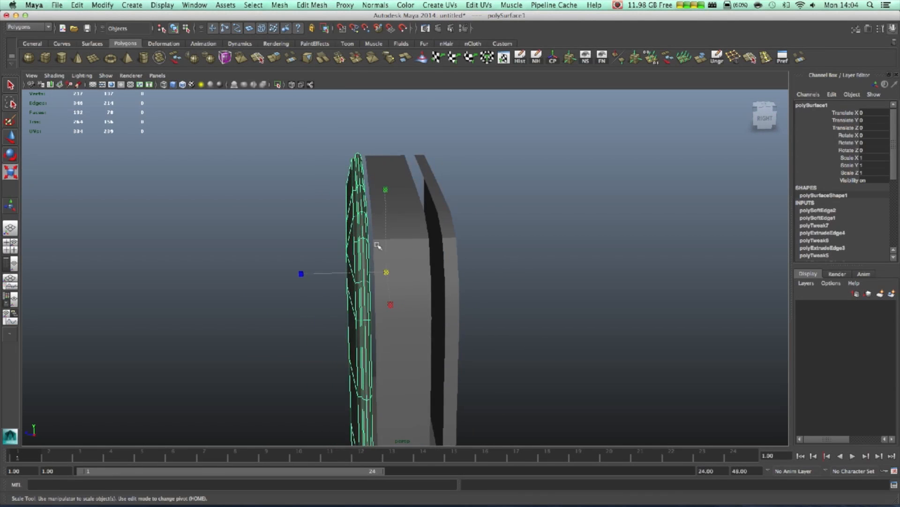
# Step: Move the middle body band slightly forward along the depth axis to close the gap behind the front piece
pyautogui.click(421, 228)
pyautogui.keyDown('alt'); pyautogui.moveTo(421, 228); pyautogui.dragTo(346, 297); pyautogui.keyUp('alt')
pyautogui.click(362, 306)
pyautogui.keyDown('alt'); pyautogui.moveTo(336, 332); pyautogui.dragTo(364, 336); pyautogui.keyUp('alt')
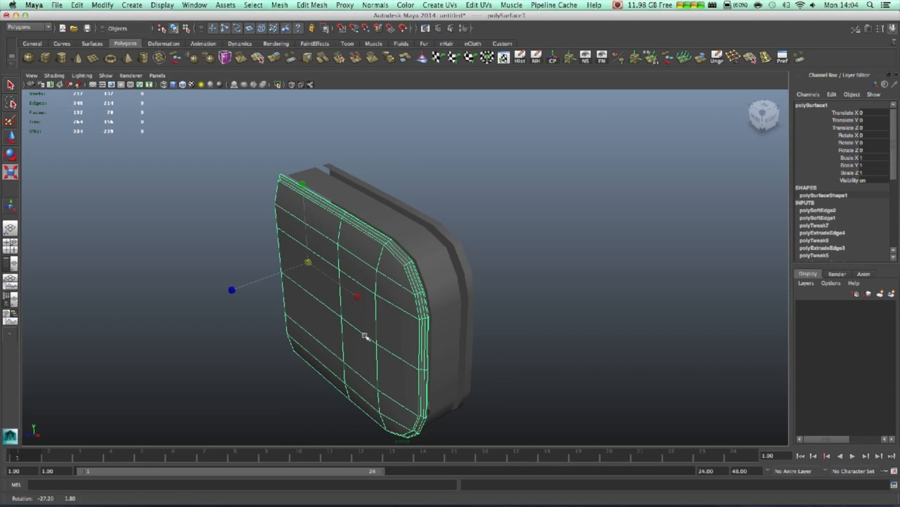
pyautogui.keyDown('alt'); pyautogui.moveTo(344, 291); pyautogui.dragTo(324, 277); pyautogui.keyUp('alt')
pyautogui.click(419, 248)
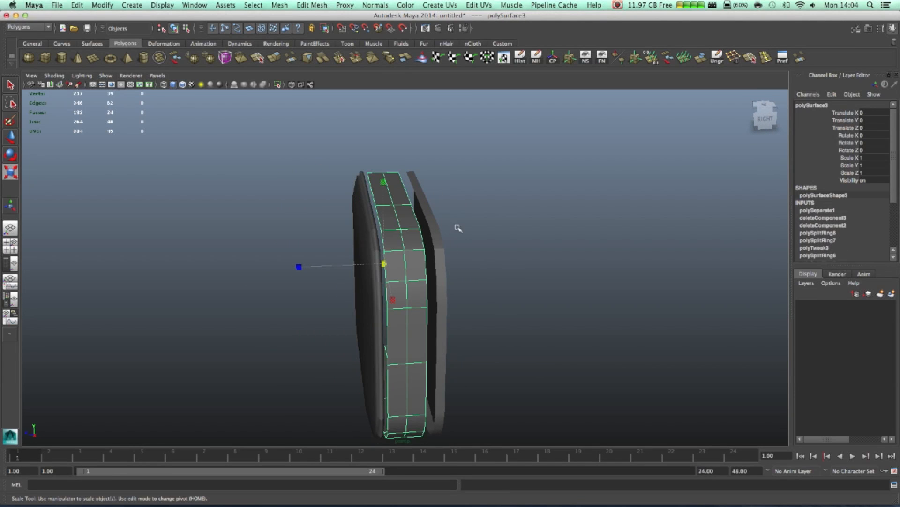
pyautogui.press('w')
pyautogui.moveTo(326, 266); pyautogui.dragTo(323, 267)
# Step: Delete the old back piece, then duplicate the front piece and mirror the copy with Scale Z -1
pyautogui.click(439, 256)
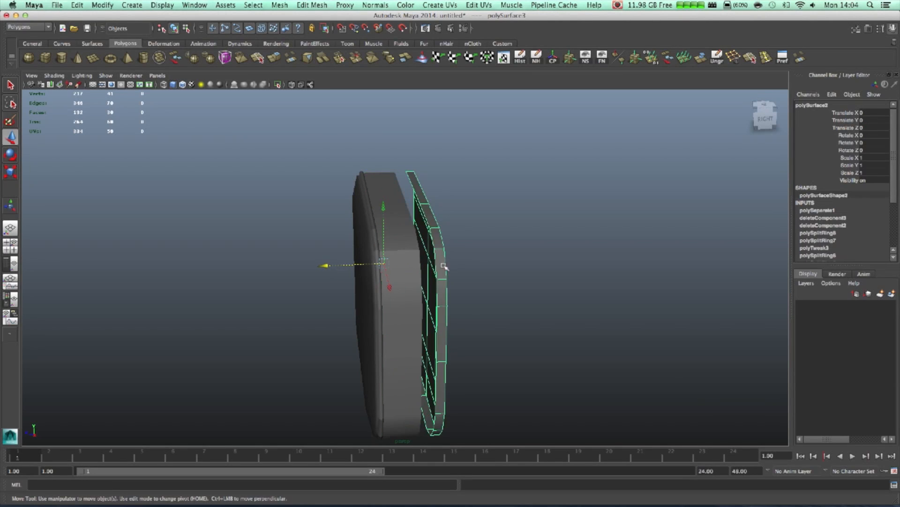
pyautogui.press('Delete')
pyautogui.click(359, 305)
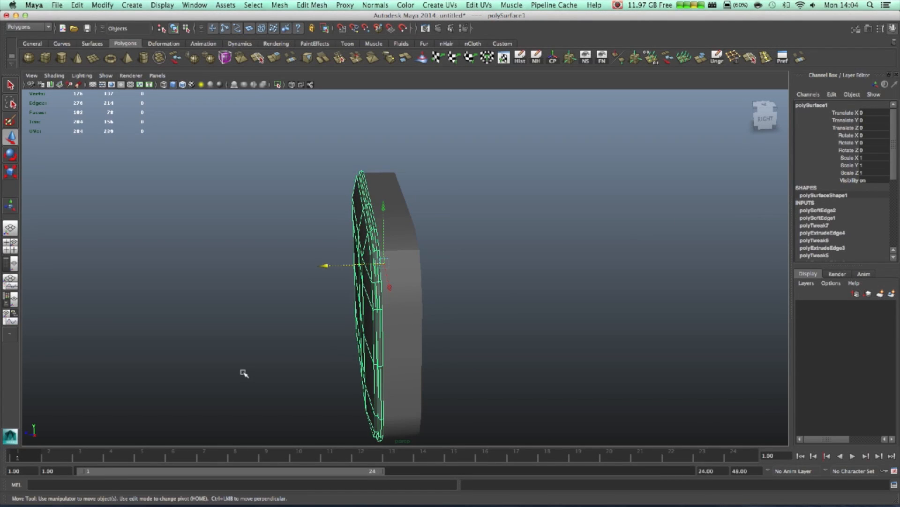
pyautogui.hotkey('ctrl', 'd')
pyautogui.write('-1')
pyautogui.press('Tab')
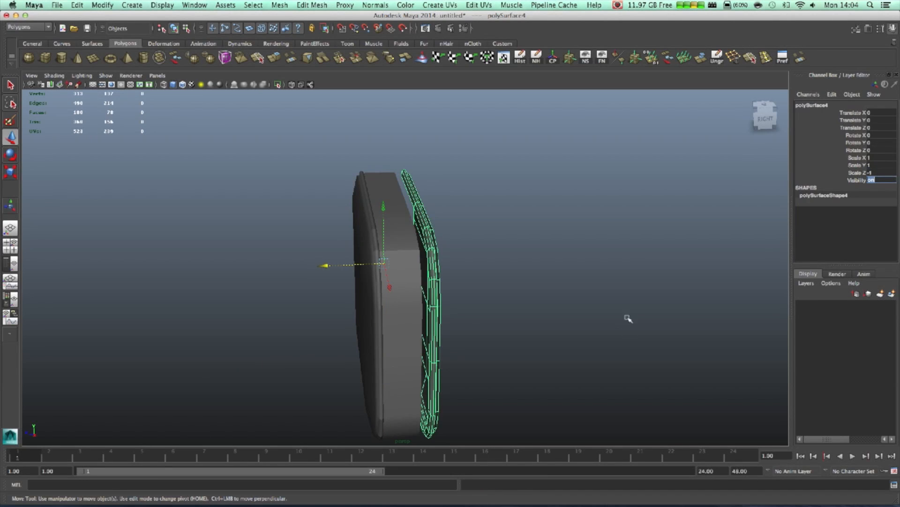
# Step: Move the mirrored back piece along the depth axis against the body, to Translate Z 0.15
pyautogui.keyDown('alt'); pyautogui.moveTo(628, 319); pyautogui.dragTo(573, 300); pyautogui.keyUp('alt')
pyautogui.click(458, 325)
pyautogui.click(420, 295)
pyautogui.moveTo(383, 253); pyautogui.dragTo(377, 258)
pyautogui.keyDown('alt'); pyautogui.moveTo(556, 343); pyautogui.dragTo(677, 328); pyautogui.keyUp('alt')
pyautogui.click(549, 350)
pyautogui.moveTo(549, 350)
pyautogui.keyDown('alt'); pyautogui.mouseDown()
pyautogui.moveTo(416, 342)
pyautogui.moveTo(424, 322)
pyautogui.moveTo(501, 316)
pyautogui.moveTo(555, 340)
pyautogui.mouseUp(); pyautogui.keyUp('alt')
# Step: Check the pieces in the front view, select all three, and switch them to vertex editing in the perspective view
pyautogui.click(321, 318)
pyautogui.press('space')
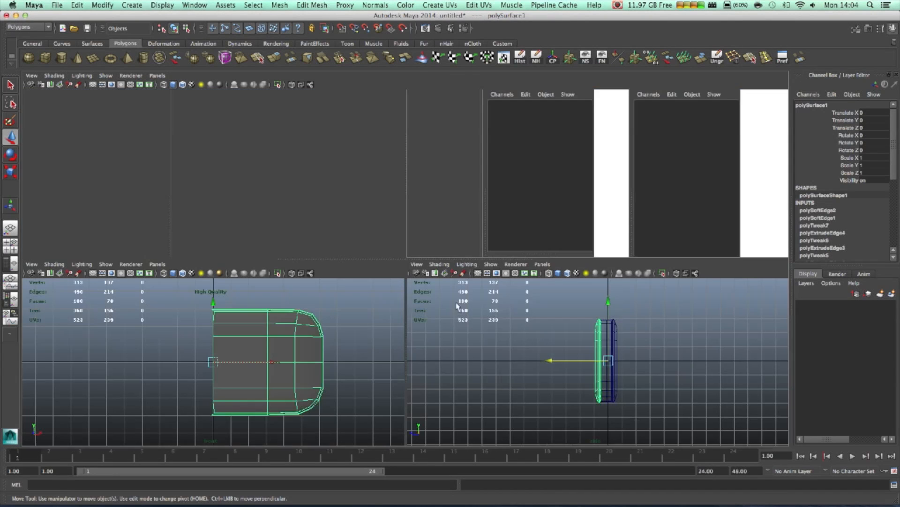
pyautogui.press('space')
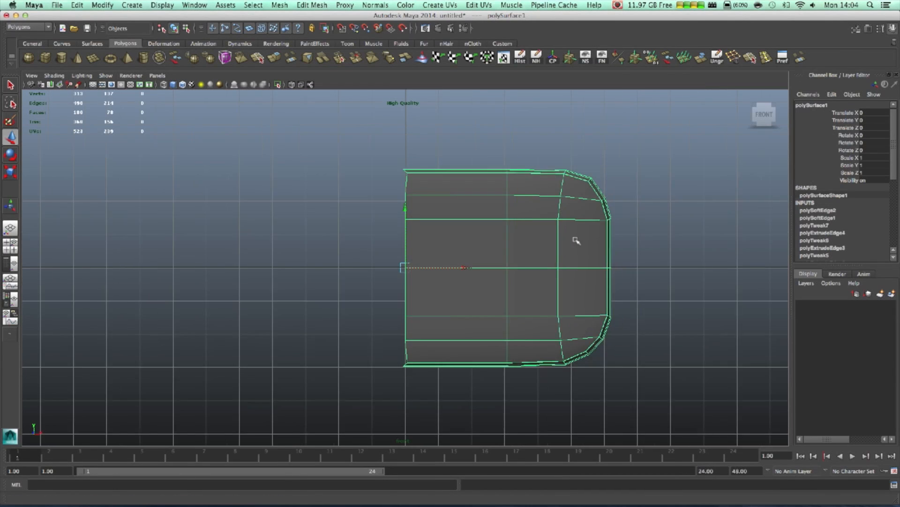
pyautogui.scroll(-1, 577, 241)
pyautogui.keyDown('alt'); pyautogui.moveTo(553, 237); pyautogui.dragTo(501, 376); pyautogui.keyUp('alt')
pyautogui.hotkey('ctrl', 'shift', 'd')
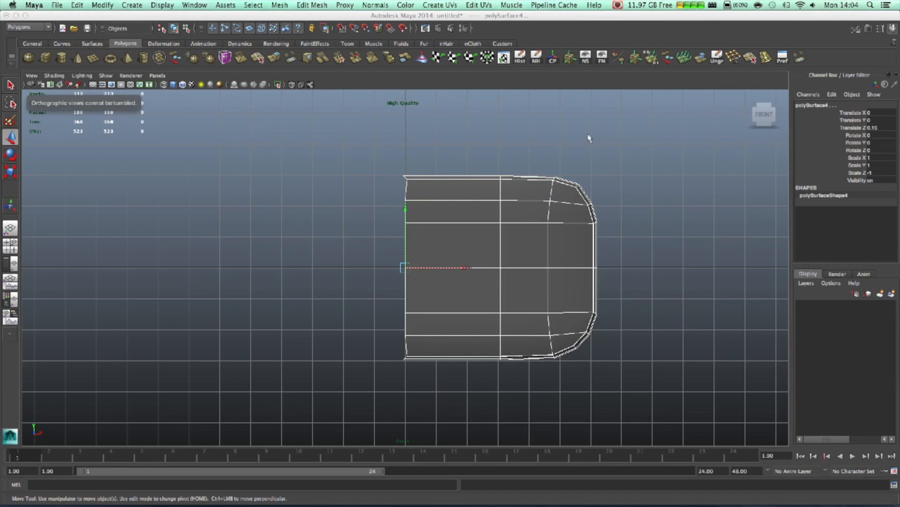
pyautogui.press('space')
pyautogui.press('space')
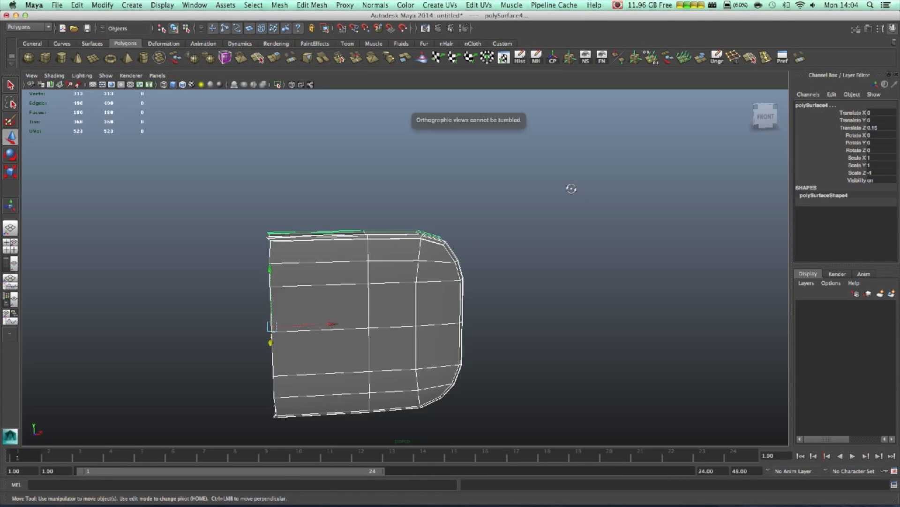
pyautogui.keyDown('alt'); pyautogui.moveTo(571, 187); pyautogui.dragTo(424, 208); pyautogui.keyUp('alt')
pyautogui.moveTo(299, 269); pyautogui.dragTo(259, 268, button='right')
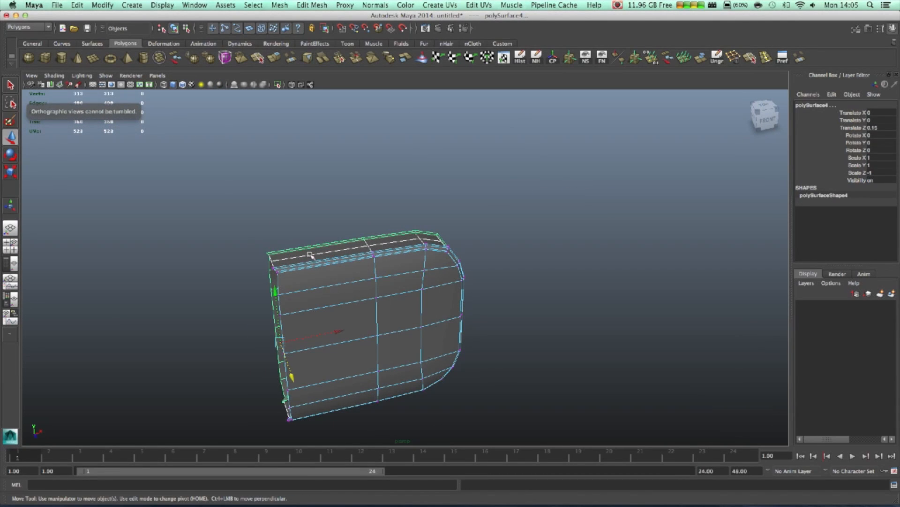
# Step: Try to select the vertices along the open centre edge of all the pieces together
pyautogui.keyDown('alt'); pyautogui.moveTo(304, 249); pyautogui.dragTo(387, 285); pyautogui.keyUp('alt')
pyautogui.moveTo(387, 286); pyautogui.dragTo(356, 280, button='right')
pyautogui.keyDown('alt'); pyautogui.moveTo(472, 326); pyautogui.dragTo(507, 322); pyautogui.keyUp('alt')
pyautogui.moveTo(566, 212); pyautogui.dragTo(524, 427)
pyautogui.keyDown('alt'); pyautogui.moveTo(570, 275); pyautogui.dragTo(427, 252); pyautogui.keyUp('alt')
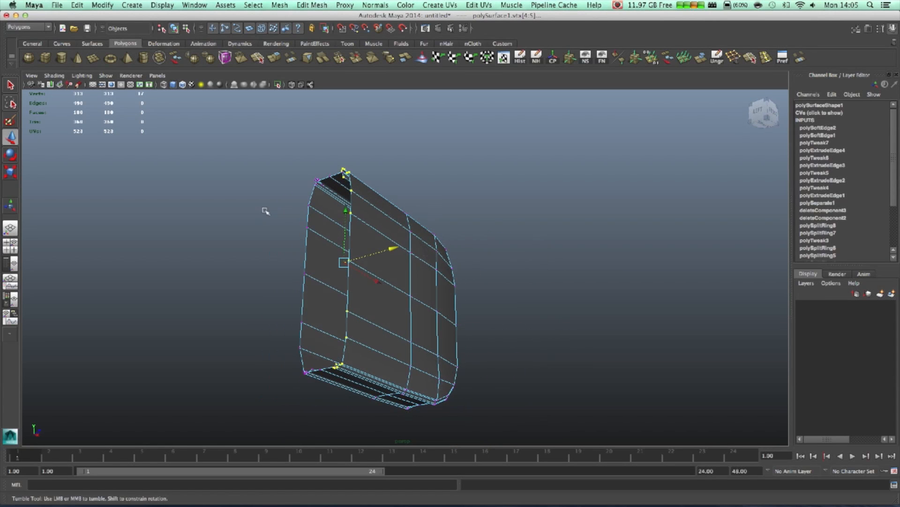
pyautogui.moveTo(333, 398); pyautogui.dragTo(275, 211)
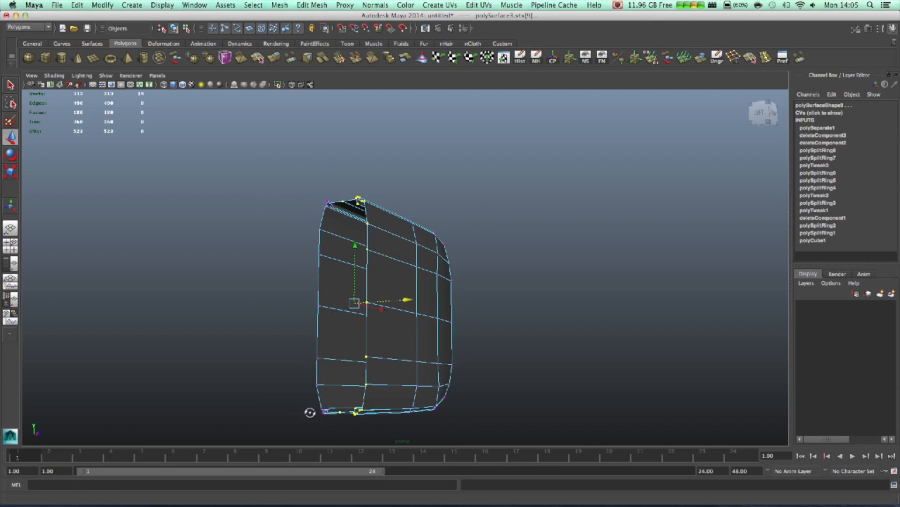
pyautogui.keyDown('alt'); pyautogui.moveTo(312, 410); pyautogui.dragTo(258, 265); pyautogui.keyUp('alt')
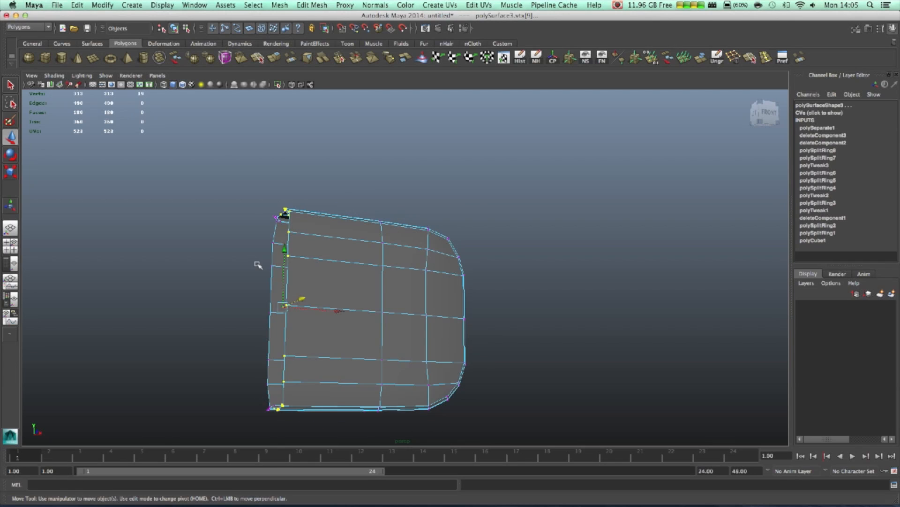
pyautogui.click(288, 379)
# Step: Shift the front piece's open centre-edge vertices inward along X and return that piece to object mode
pyautogui.keyDown('alt'); pyautogui.moveTo(332, 328); pyautogui.dragTo(257, 362); pyautogui.keyUp('alt')
pyautogui.scroll(10, 276, 362)
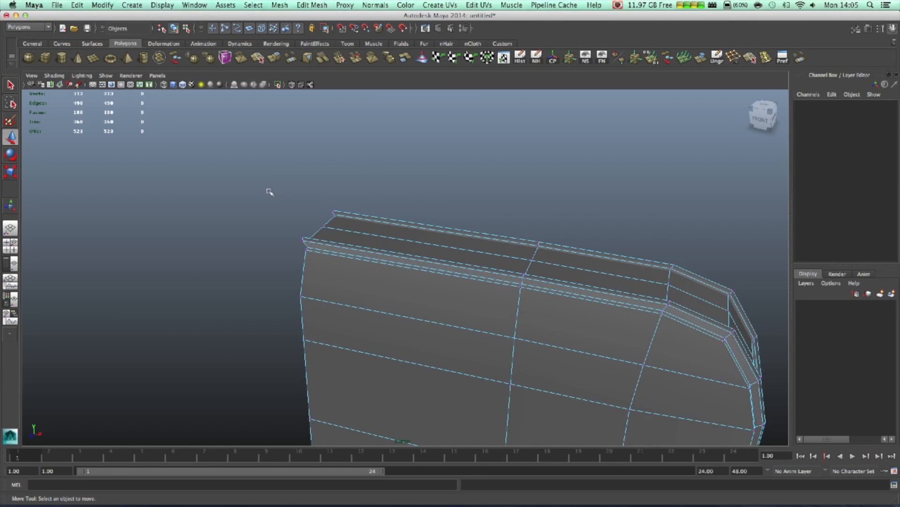
pyautogui.click(352, 285)
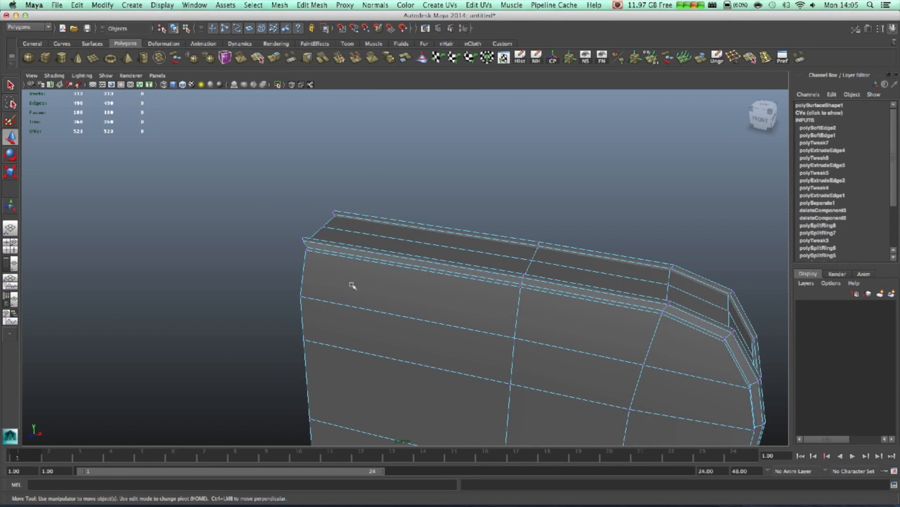
pyautogui.rightClick(510, 260)
pyautogui.click(485, 261)
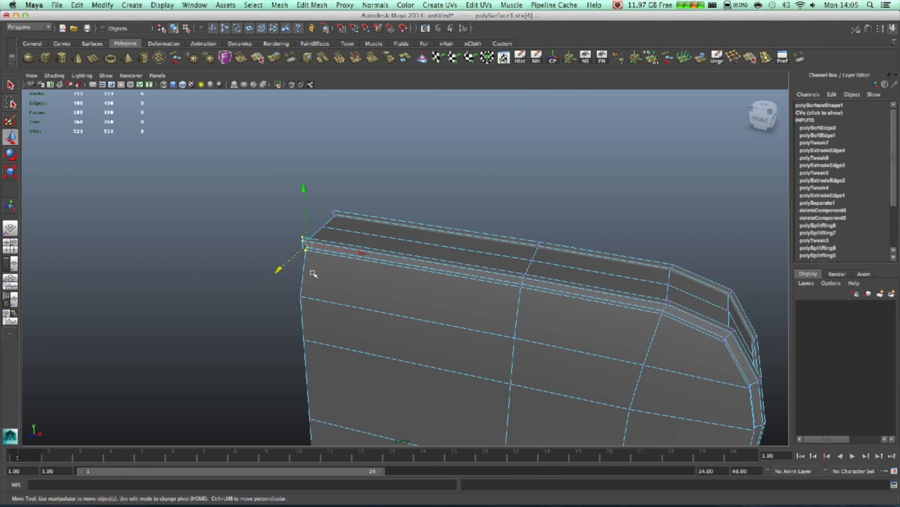
pyautogui.click(383, 288)
pyautogui.scroll(-5, 385, 288)
pyautogui.rightClick(404, 282)
pyautogui.keyDown('alt'); pyautogui.moveTo(390, 282); pyautogui.dragTo(347, 260); pyautogui.keyUp('alt')
pyautogui.moveTo(394, 485); pyautogui.dragTo(394, 484)
pyautogui.keyDown('alt'); pyautogui.moveTo(399, 356); pyautogui.dragTo(457, 343); pyautogui.keyUp('alt')
pyautogui.moveTo(468, 294); pyautogui.dragTo(507, 280, button='right')
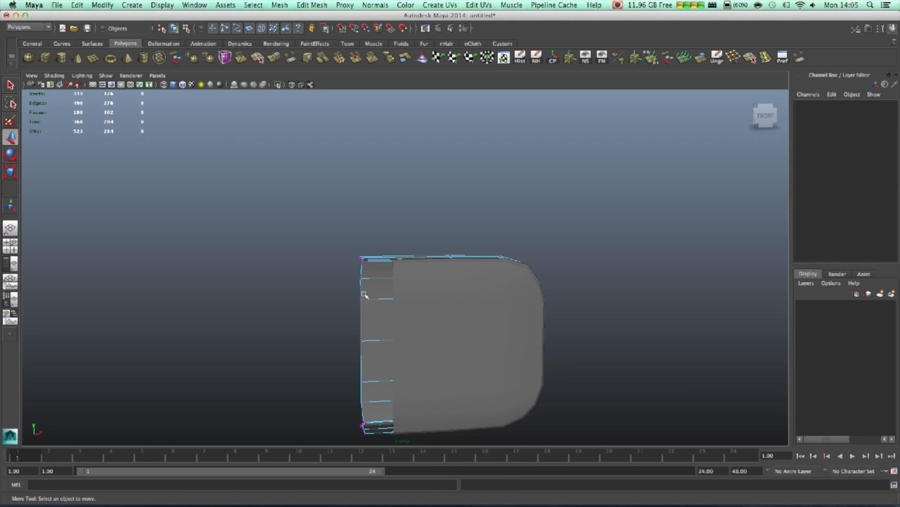
# Step: Select the middle band's centre-edge vertices and move them along X to line up with the front piece's edge
pyautogui.moveTo(378, 269)
pyautogui.mouseDown(button='right')
pyautogui.moveTo(395, 264)
pyautogui.moveTo(370, 267)
pyautogui.mouseUp(button='right')
pyautogui.click(389, 261)
pyautogui.keyDown('alt'); pyautogui.moveTo(370, 267); pyautogui.dragTo(337, 405); pyautogui.keyUp('alt')
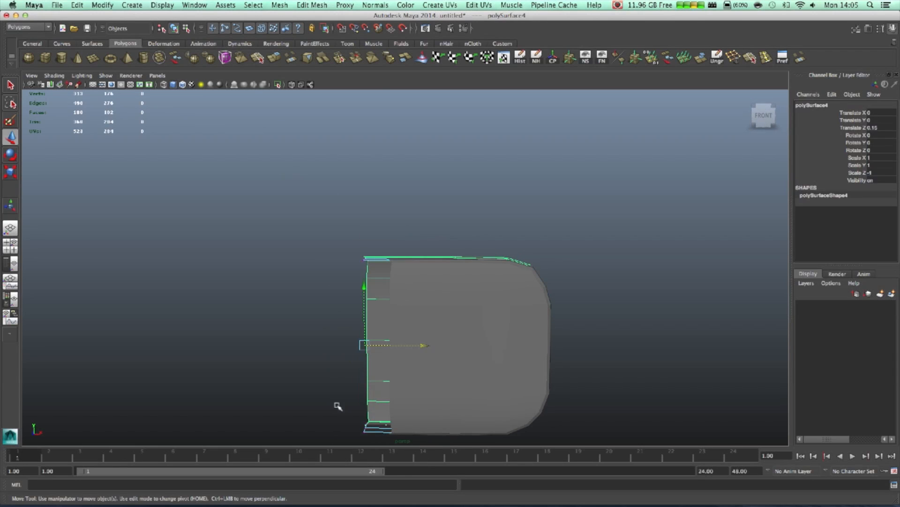
pyautogui.moveTo(372, 436); pyautogui.dragTo(373, 437)
pyautogui.moveTo(427, 344); pyautogui.dragTo(452, 351)
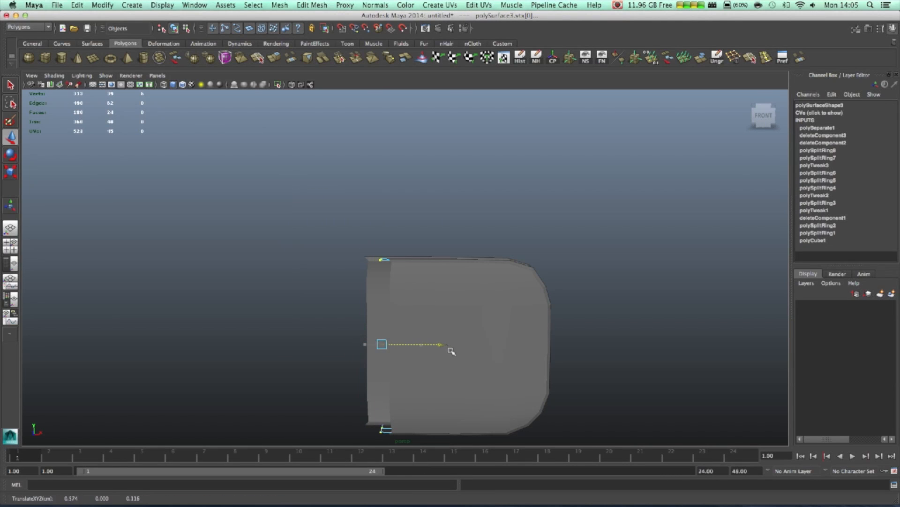
# Step: Move the back piece's centre-edge vertices along X to align with the other pieces, then inspect the shell in object mode
pyautogui.click(369, 310)
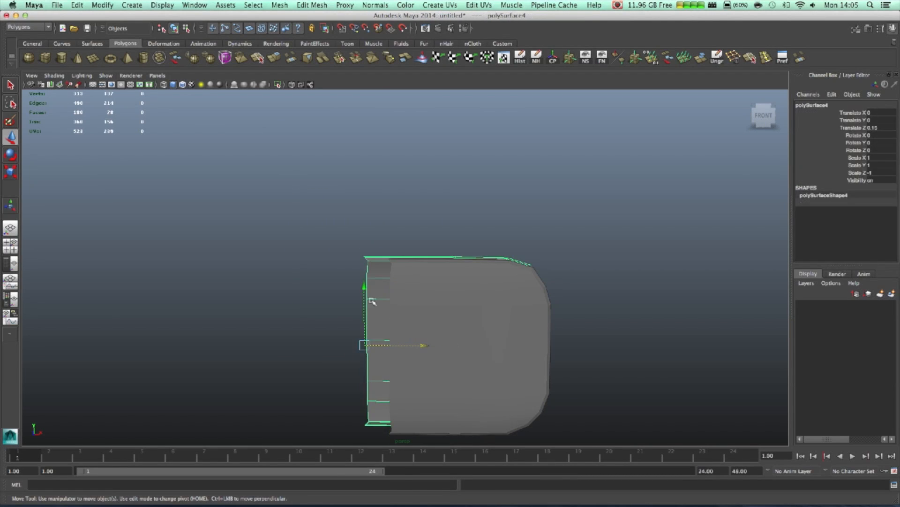
pyautogui.moveTo(363, 341); pyautogui.dragTo(332, 258, button='right')
pyautogui.moveTo(393, 426); pyautogui.dragTo(394, 426)
pyautogui.moveTo(428, 344); pyautogui.dragTo(454, 349)
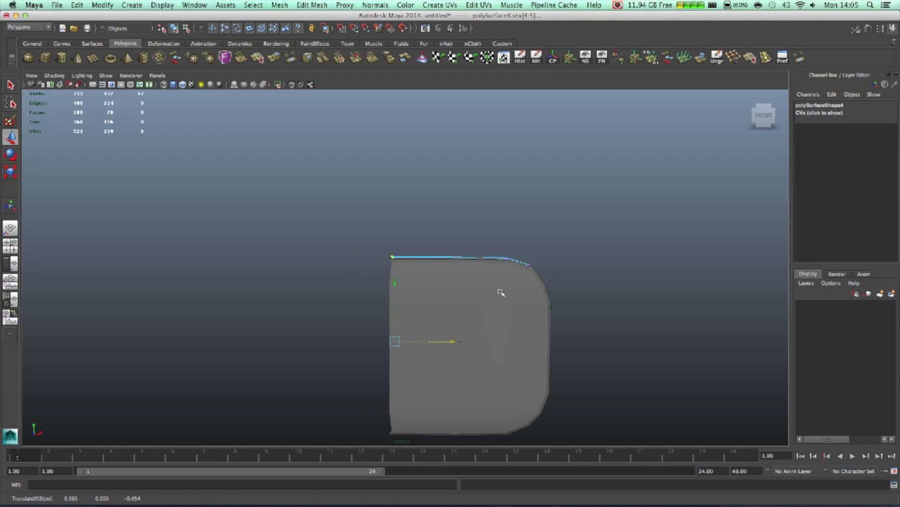
pyautogui.keyDown('alt'); pyautogui.moveTo(516, 338); pyautogui.dragTo(403, 244); pyautogui.keyUp('alt')
pyautogui.moveTo(392, 257); pyautogui.dragTo(432, 235, button='right')
pyautogui.keyDown('alt'); pyautogui.moveTo(491, 261); pyautogui.dragTo(507, 316); pyautogui.keyUp('alt')
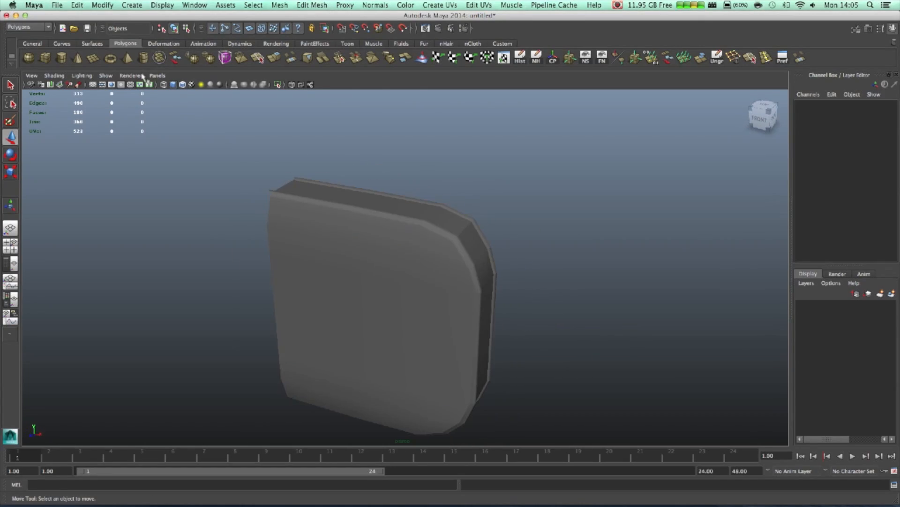